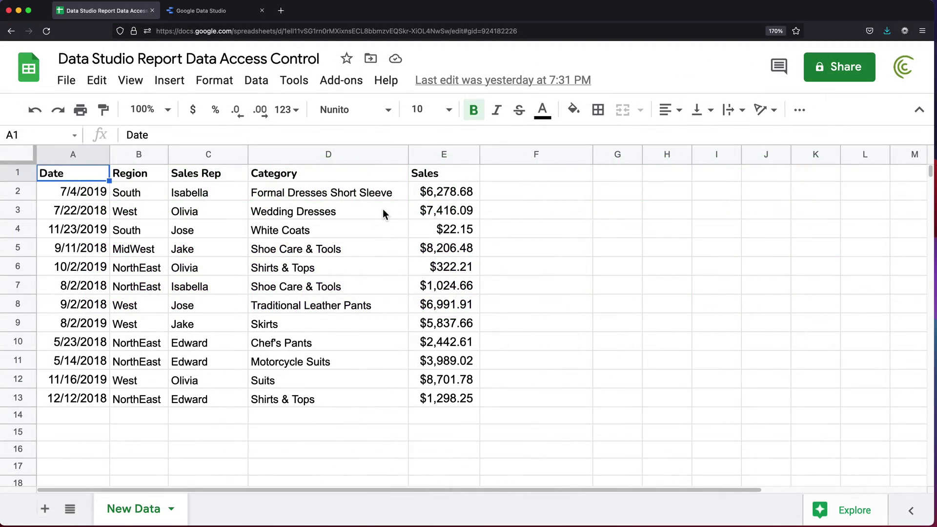
Look over the New Data rows, selecting the Sales Rep entries in column C
{"action": "left_click", "coordinate": [383, 194]}
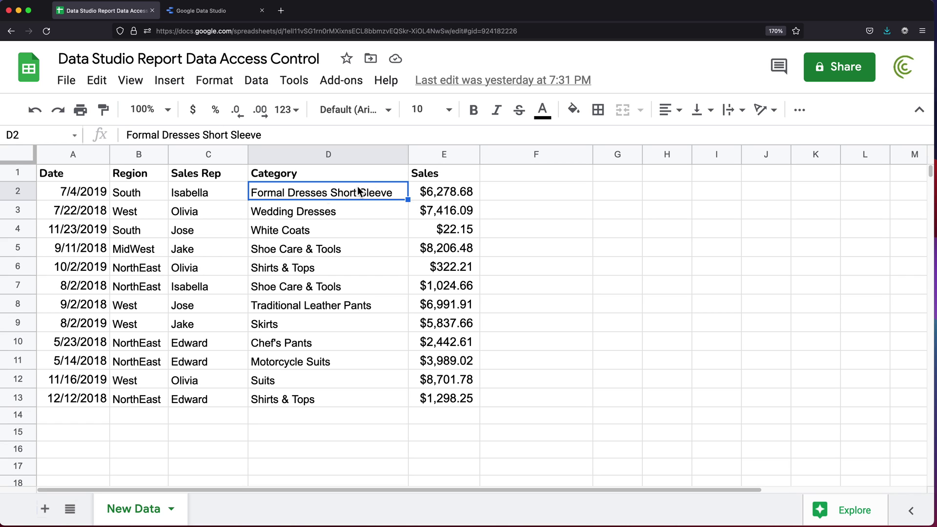
{"action": "left_click", "coordinate": [192, 195]}
{"action": "left_click_drag", "start_coordinate": [191, 194], "coordinate": [209, 385]}
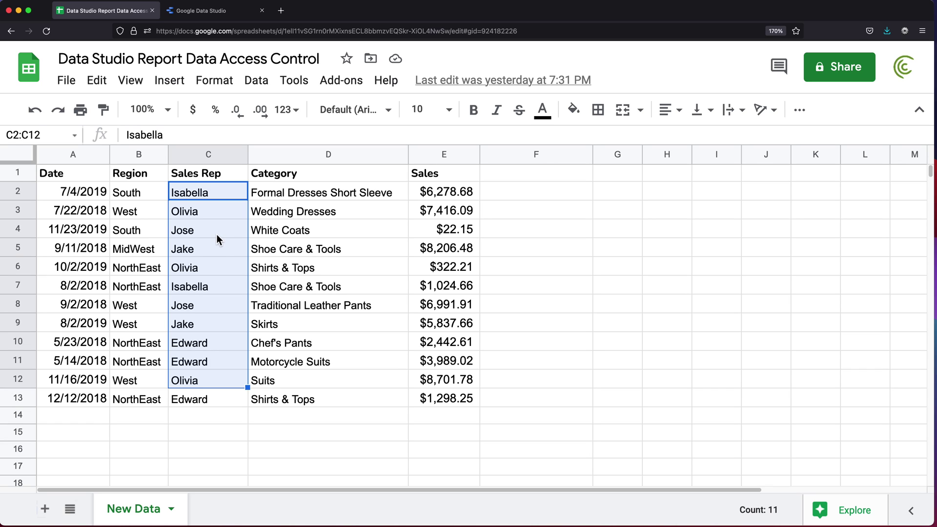
{"action": "left_click", "coordinate": [209, 197]}
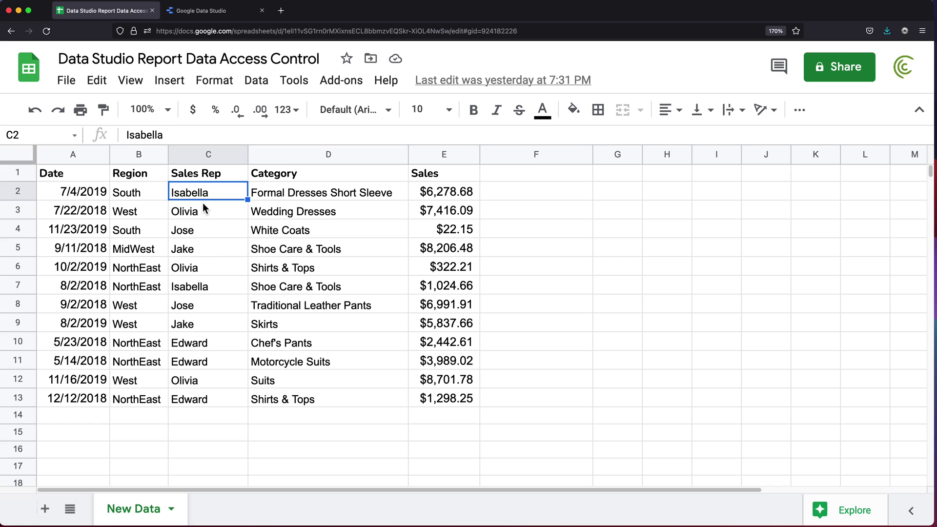
{"action": "left_click", "coordinate": [212, 286]}
{"action": "left_click_drag", "start_coordinate": [212, 286], "coordinate": [216, 235]}
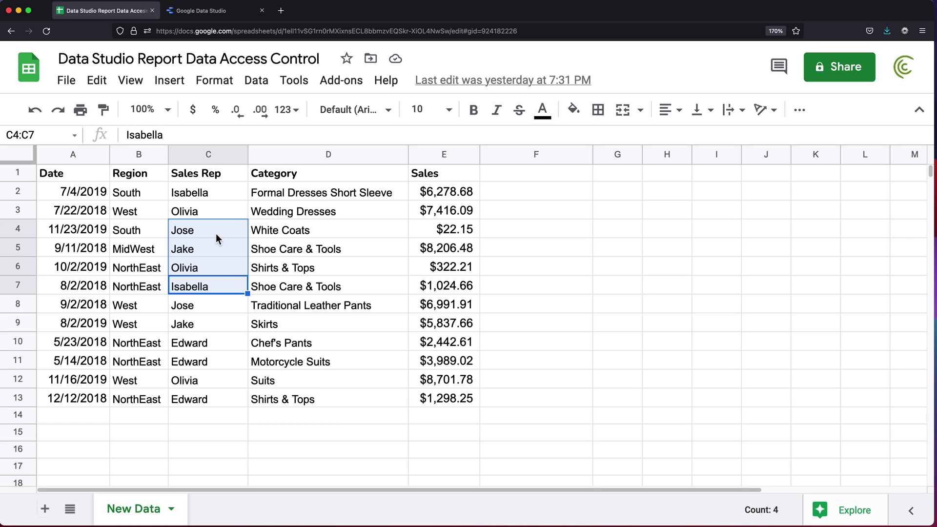
{"action": "left_click", "coordinate": [214, 233]}
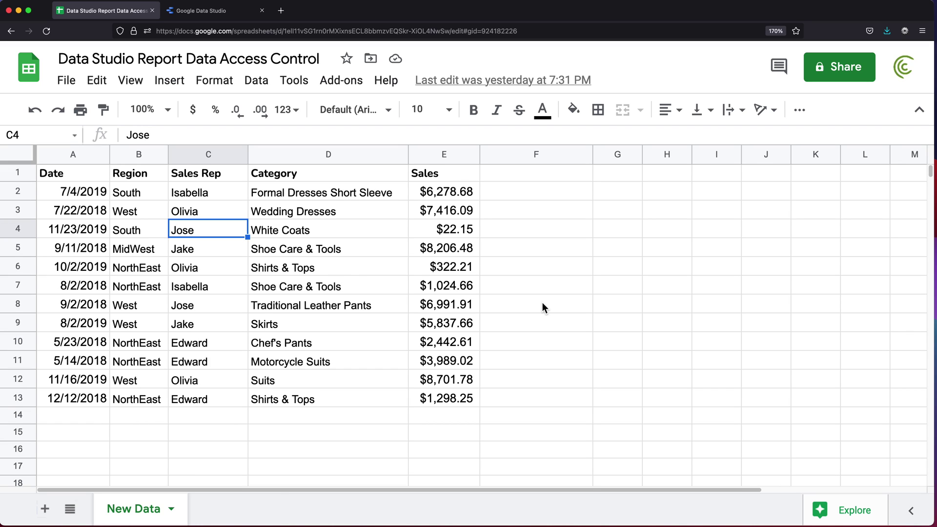
Add a new sheet named 'Access Control'
{"action": "left_click", "coordinate": [48, 511]}
{"action": "double_click", "coordinate": [218, 509]}
{"action": "type", "text": "Ac"}
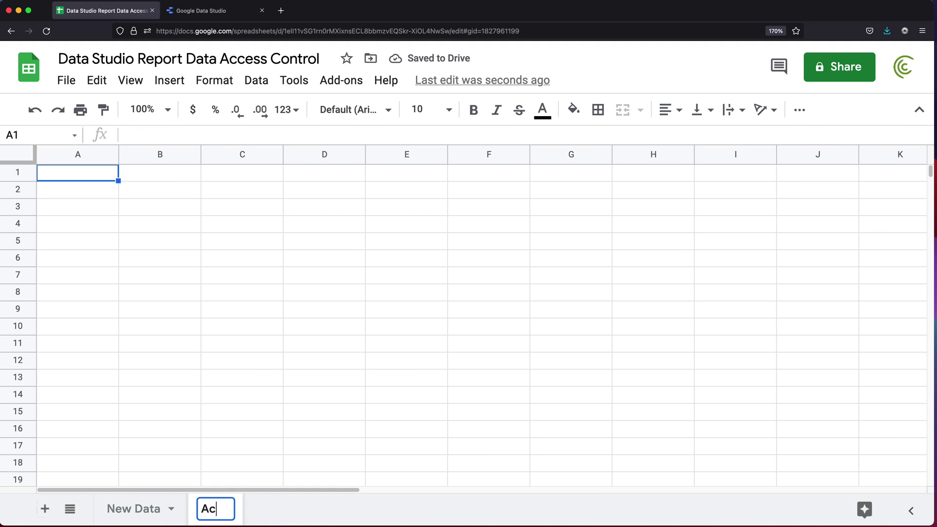
{"action": "type", "text": "cess Control"}
{"action": "key", "text": "Return"}
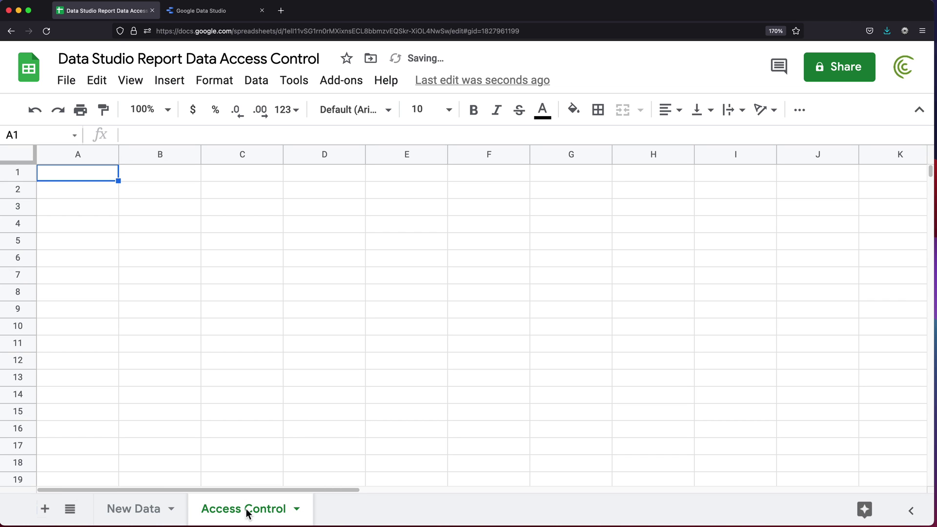
Copy the Sales Rep column C1:C13 from New Data into A1 of Access Control
{"action": "left_click", "coordinate": [141, 514]}
{"action": "left_click_drag", "start_coordinate": [138, 190], "coordinate": [139, 399]}
{"action": "left_click_drag", "start_coordinate": [195, 192], "coordinate": [201, 403]}
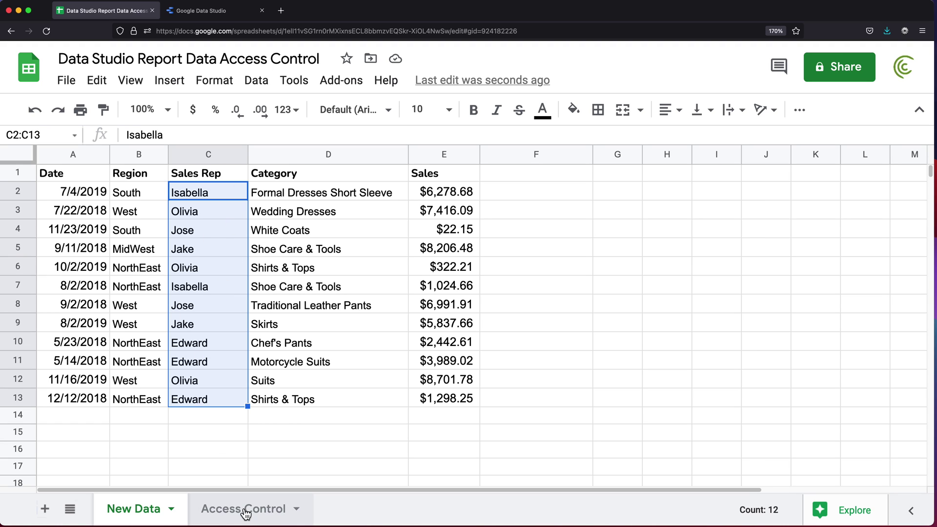
{"action": "left_click_drag", "start_coordinate": [208, 173], "coordinate": [199, 408]}
{"action": "key", "text": "ctrl+c"}
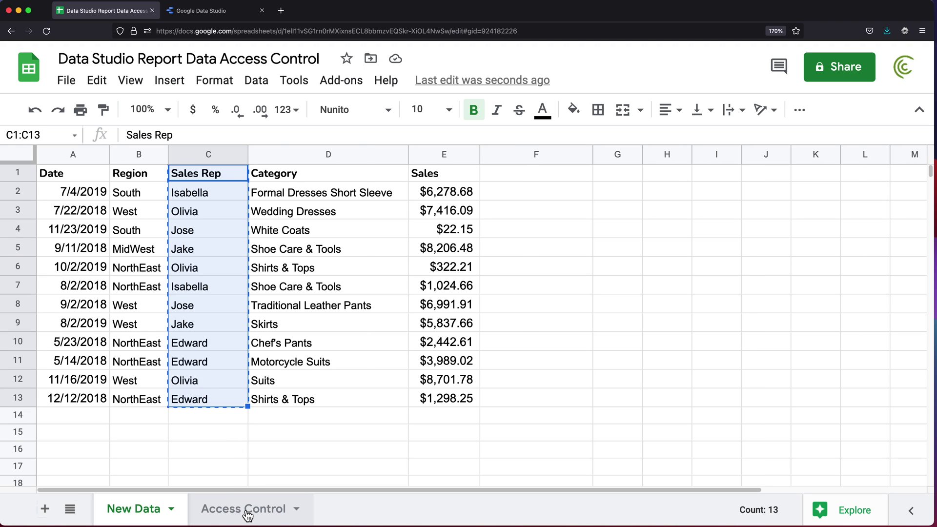
{"action": "left_click", "coordinate": [191, 513]}
{"action": "key", "text": "ctrl+v"}
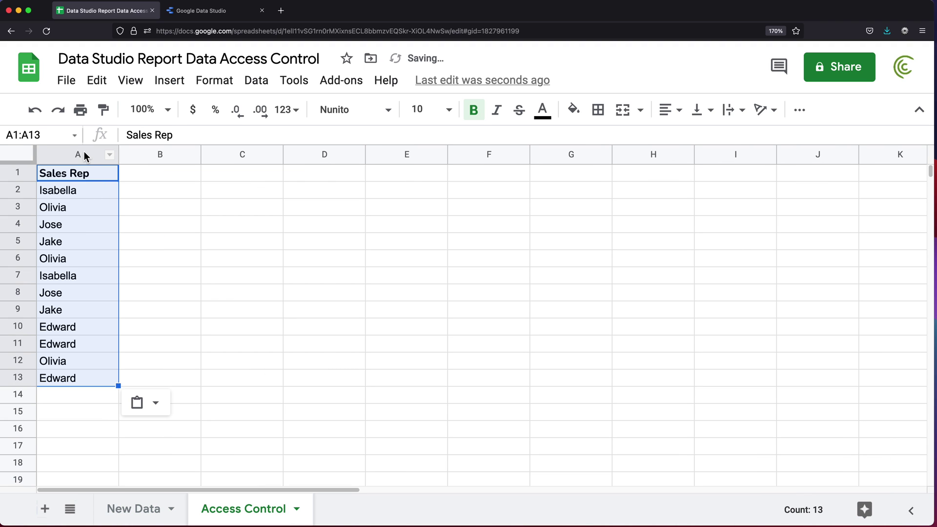
Remove duplicates from column A, treating row 1 as a header, leaving five unique reps
{"action": "left_click", "coordinate": [84, 154]}
{"action": "left_click", "coordinate": [259, 82]}
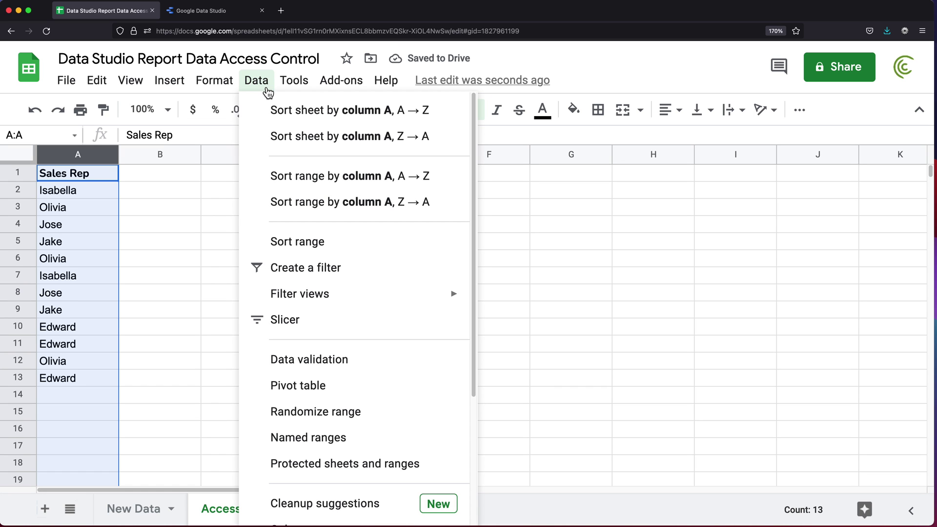
{"action": "scroll", "coordinate": [354, 266], "scroll_direction": "down", "scroll_amount": 4}
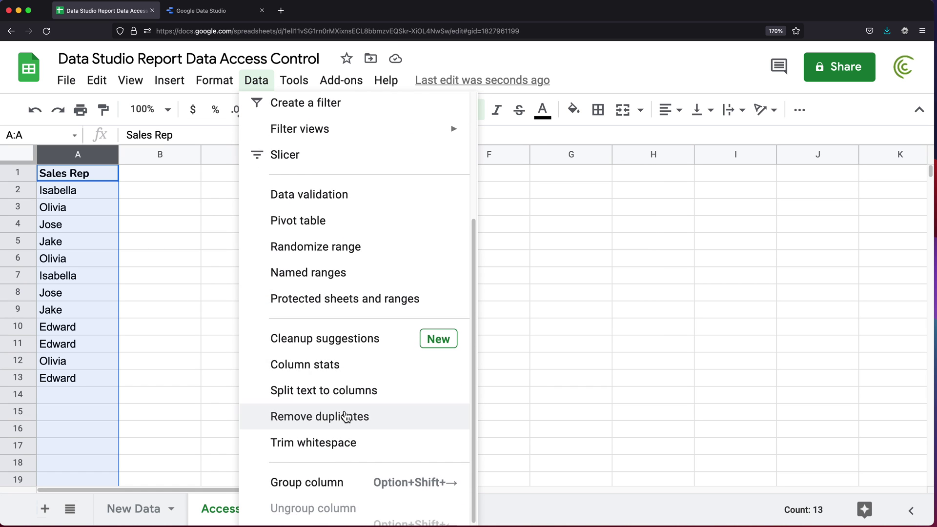
{"action": "left_click", "coordinate": [346, 417]}
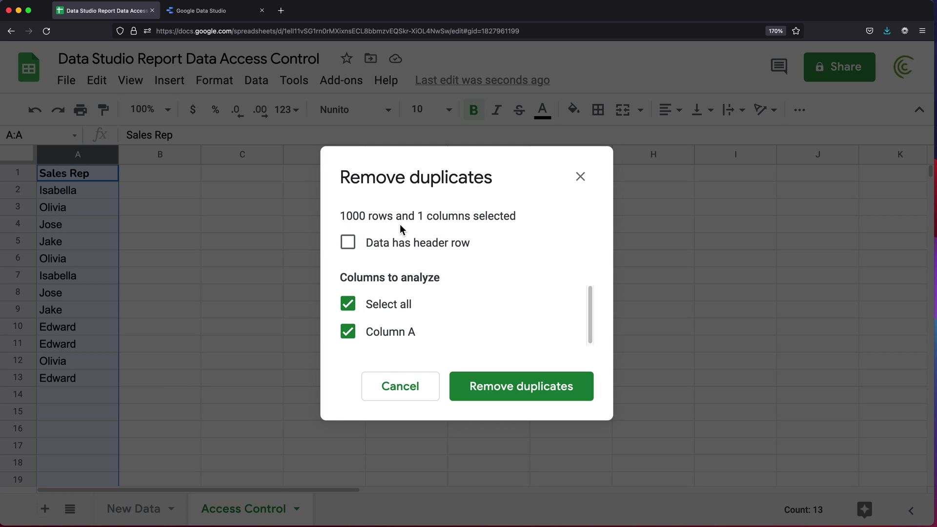
{"action": "left_click", "coordinate": [415, 244]}
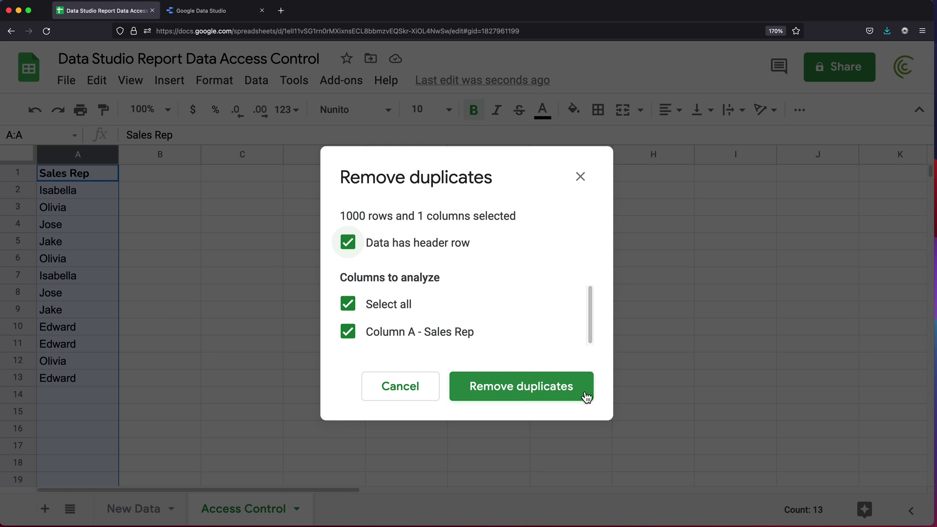
{"action": "left_click", "coordinate": [527, 397]}
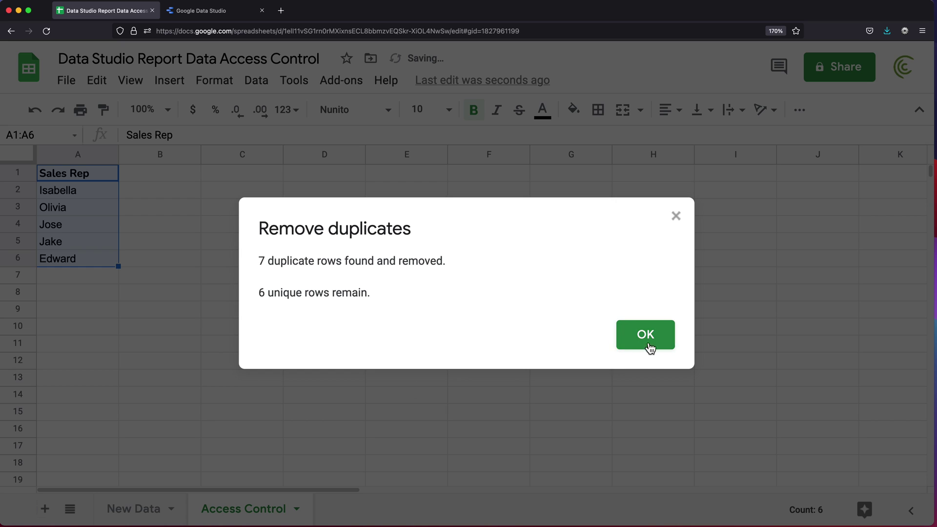
{"action": "left_click", "coordinate": [649, 347]}
{"action": "left_click", "coordinate": [89, 177]}
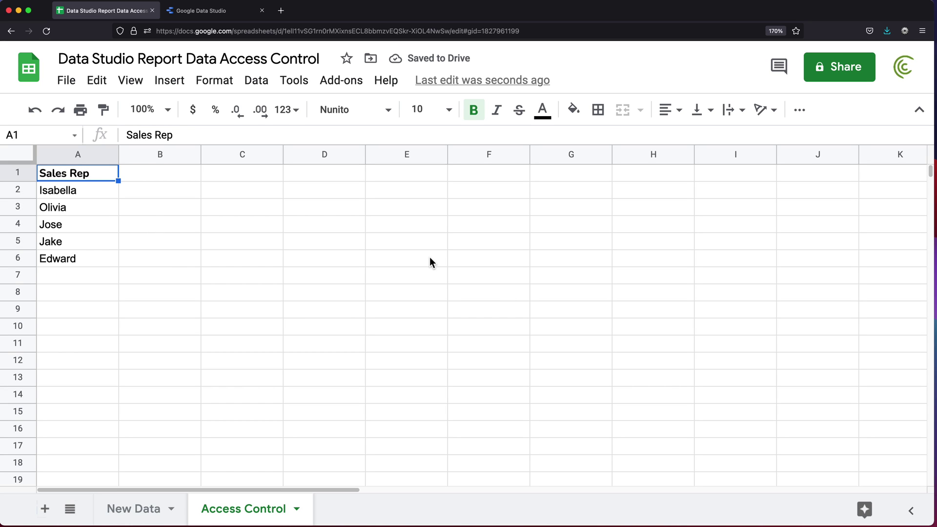
Add a bold 'Emails' header in B1 and widen column B
{"action": "key", "text": "Right"}
{"action": "type", "text": "Emails"}
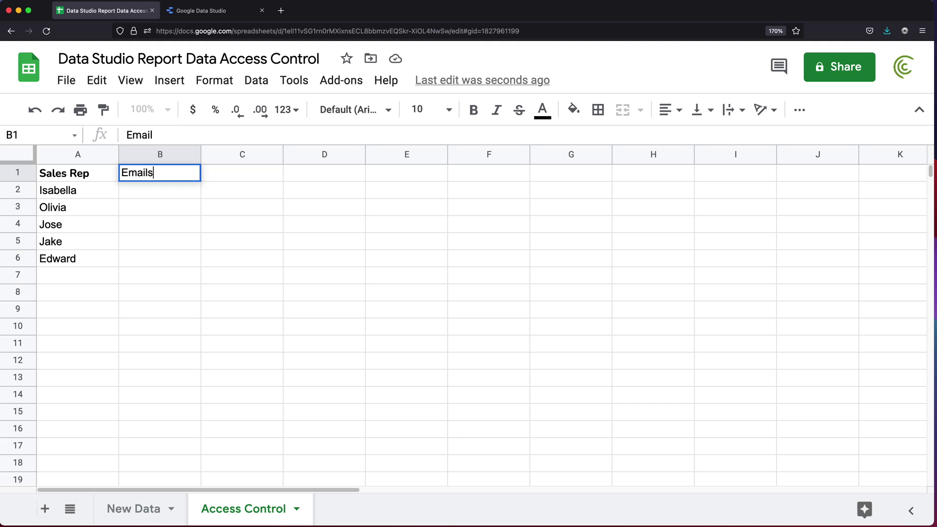
{"action": "key", "text": "Return"}
{"action": "key", "text": "Up"}
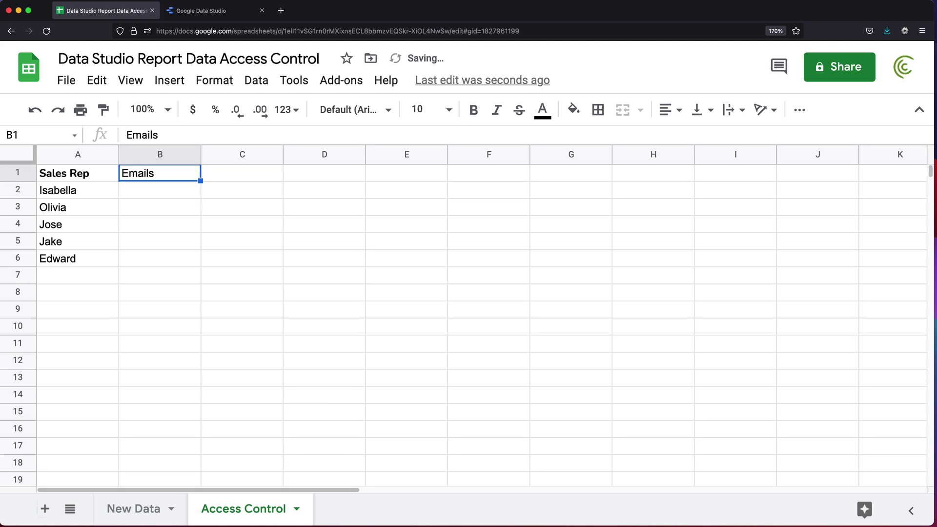
{"action": "key", "text": "super+b"}
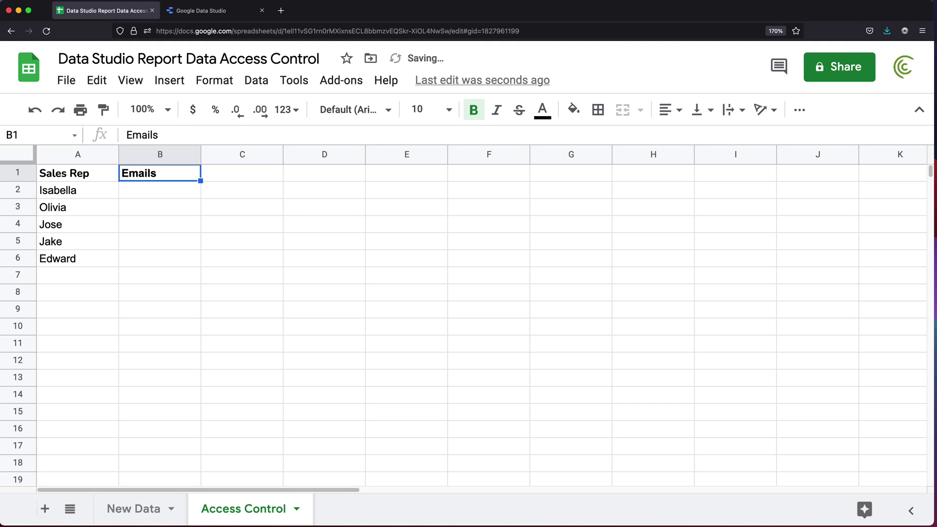
{"action": "key", "text": "Down"}
{"action": "key", "text": "Left"}
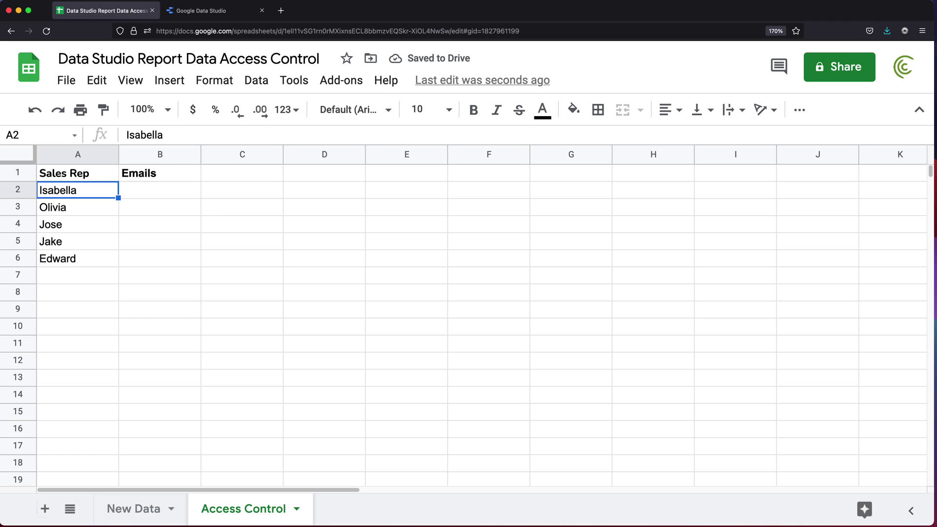
{"action": "key", "text": "Right"}
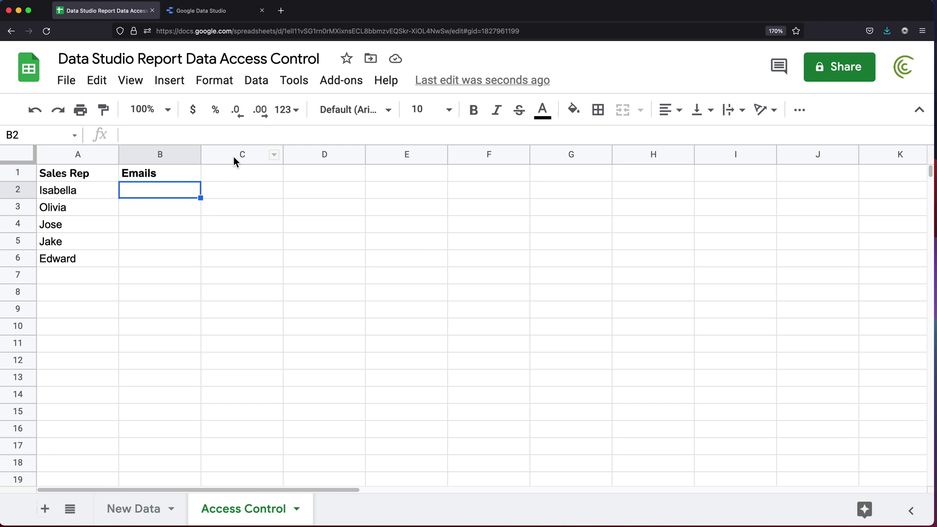
{"action": "left_click_drag", "start_coordinate": [203, 157], "coordinate": [273, 154]}
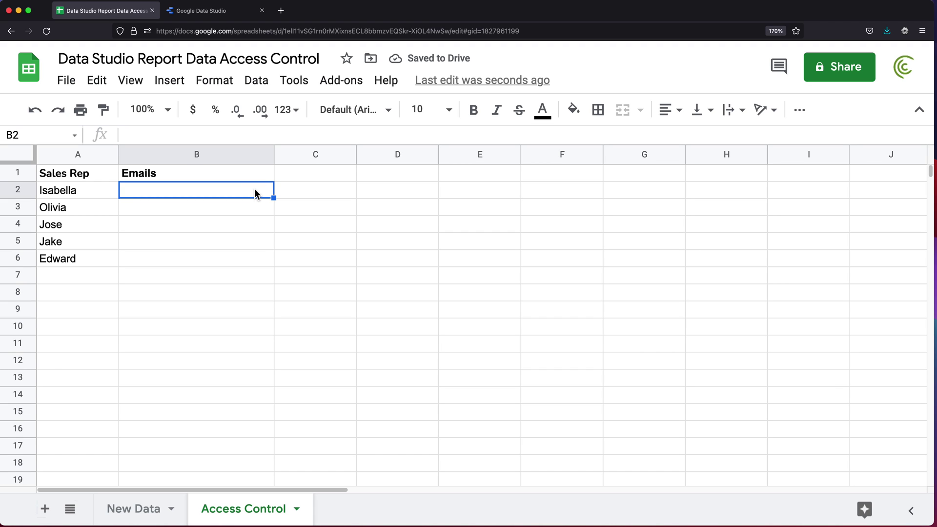
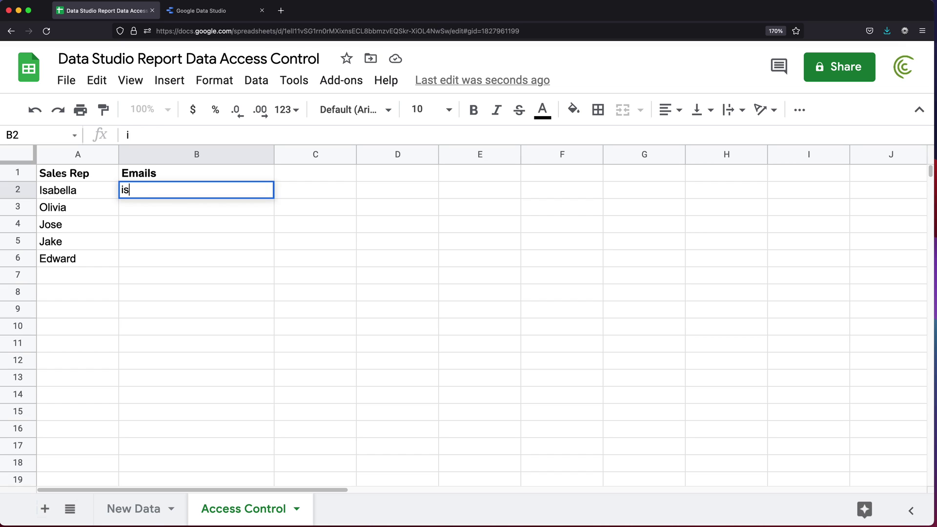
Enter the first rep's email address in B2, correcting a mistyped character
{"action": "key", "text": "Left"}
{"action": "double_click", "coordinate": [272, 195]}
{"action": "key", "text": "Left"}
{"action": "key", "text": "Left"}
{"action": "key", "text": "Left"}
{"action": "key", "text": "Left"}
{"action": "key", "text": "Left"}
{"action": "key", "text": "Left"}
{"action": "key", "text": "Left"}
{"action": "key", "text": "BackSpace"}
{"action": "type", "text": "m"}
{"action": "key", "text": "Return"}
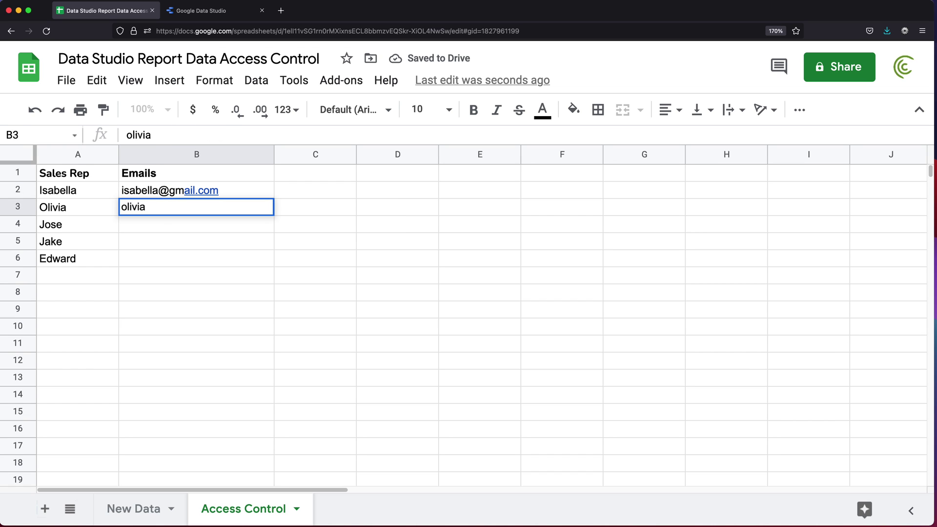
Enter email addresses for the remaining reps in B3:B6 and widen column B to fit
{"action": "key", "text": "Return"}
{"action": "key", "text": "Return"}
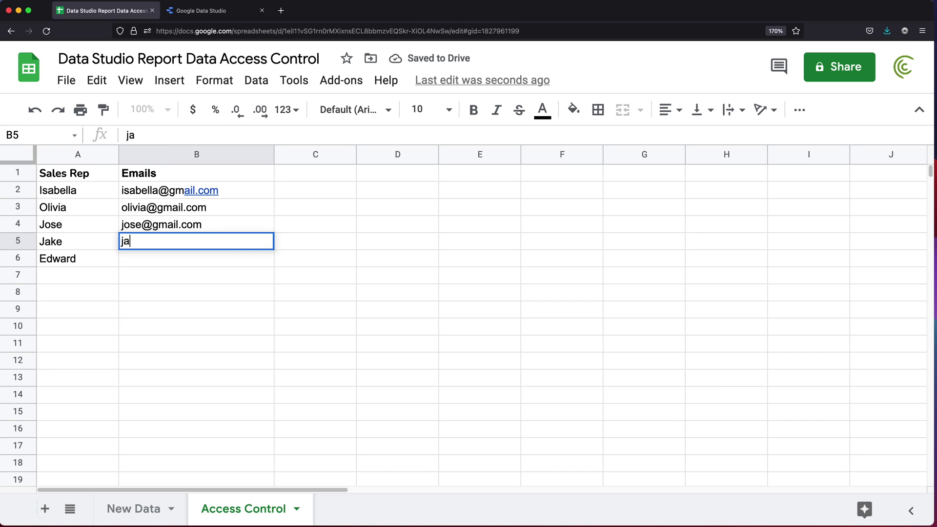
{"action": "key", "text": "Return"}
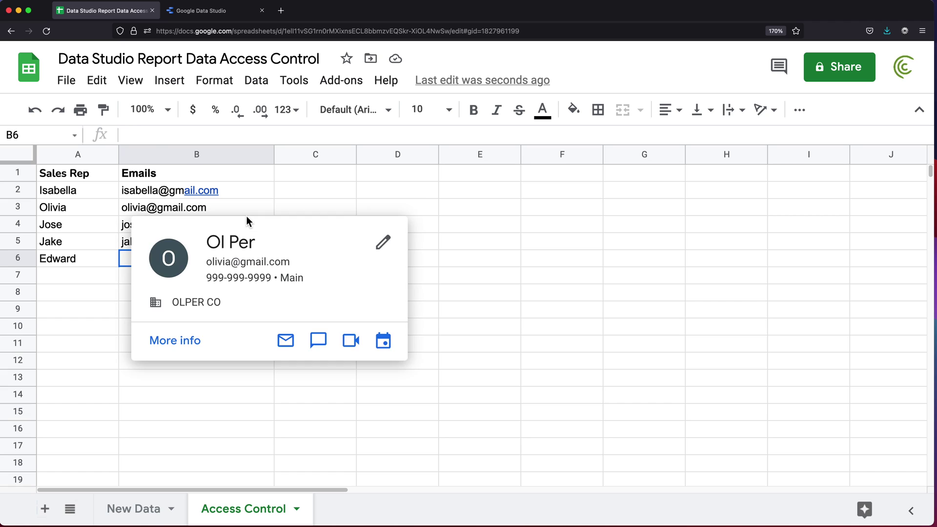
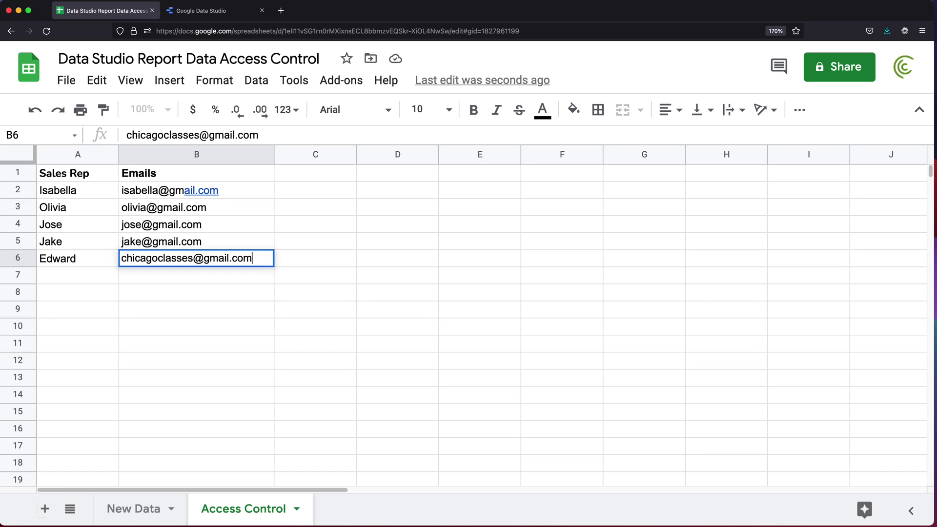
{"action": "key", "text": "Return"}
{"action": "left_click_drag", "start_coordinate": [274, 159], "coordinate": [285, 159]}
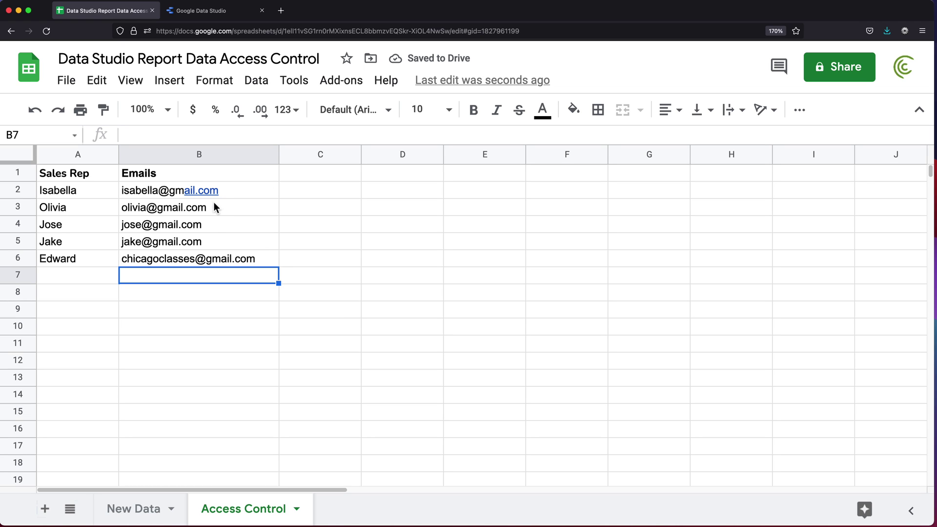
{"action": "mouse_move", "coordinate": [206, 230]}
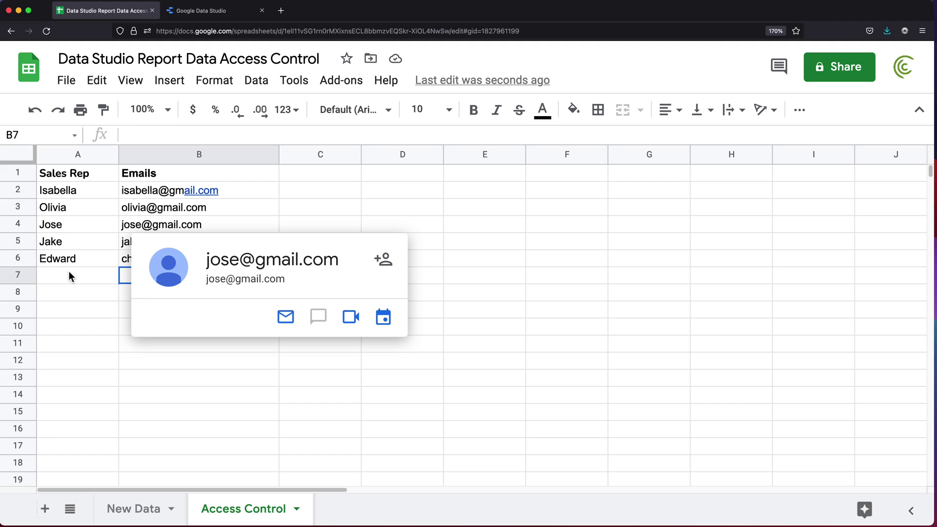
{"action": "key", "text": "Up"}
{"action": "key", "text": "Left"}
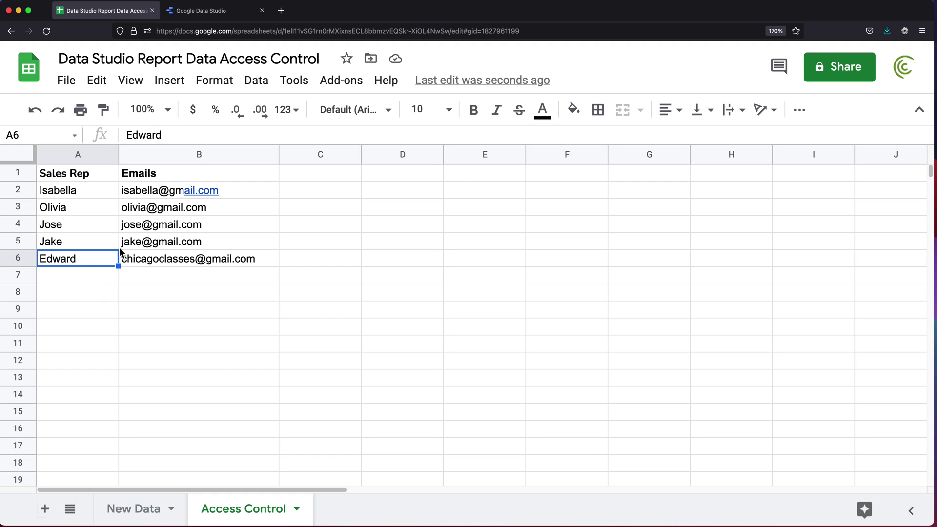
Copy three existing rep names into A7, A8 and A9
{"action": "left_click", "coordinate": [77, 191]}
{"action": "left_click", "coordinate": [73, 273]}
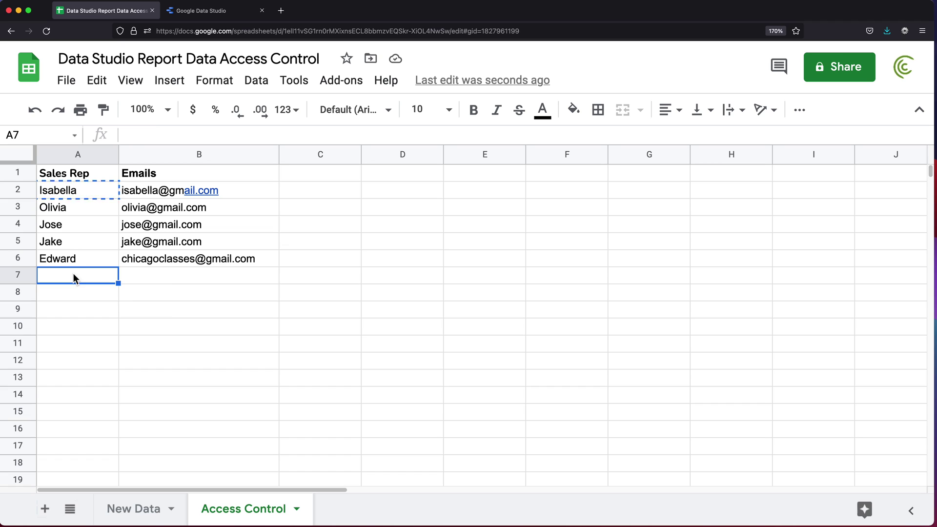
{"action": "key", "text": "ctrl+v"}
{"action": "left_click", "coordinate": [68, 243]}
{"action": "key", "text": "ctrl+c"}
{"action": "left_click", "coordinate": [77, 295]}
{"action": "key", "text": "ctrl+v"}
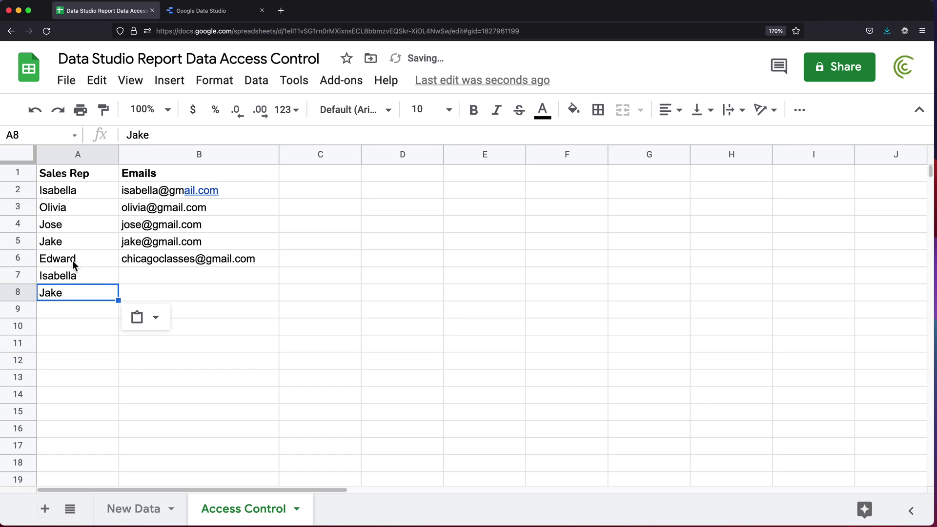
{"action": "left_click", "coordinate": [71, 260]}
{"action": "left_click", "coordinate": [81, 308]}
{"action": "key", "text": "ctrl+v"}
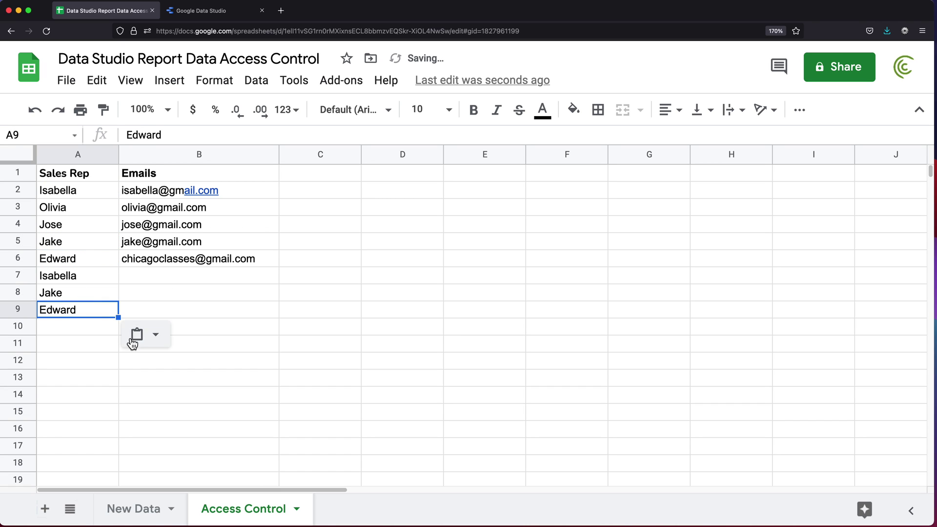
Review the new rep names in A7:A9 and the empty email cells B7:B9
{"action": "left_click", "coordinate": [175, 261]}
{"action": "key", "text": "Down"}
{"action": "key", "text": "Down"}
{"action": "left_click", "coordinate": [93, 264]}
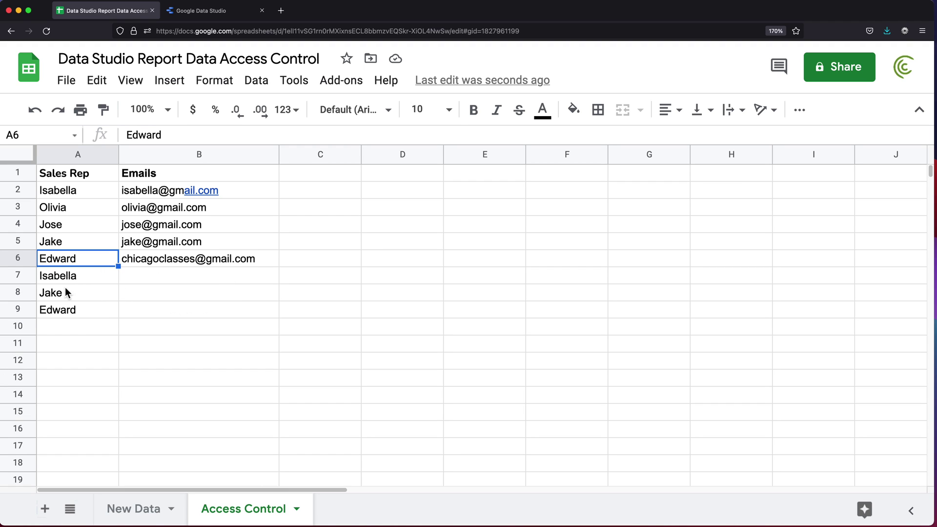
{"action": "left_click_drag", "start_coordinate": [136, 279], "coordinate": [137, 309]}
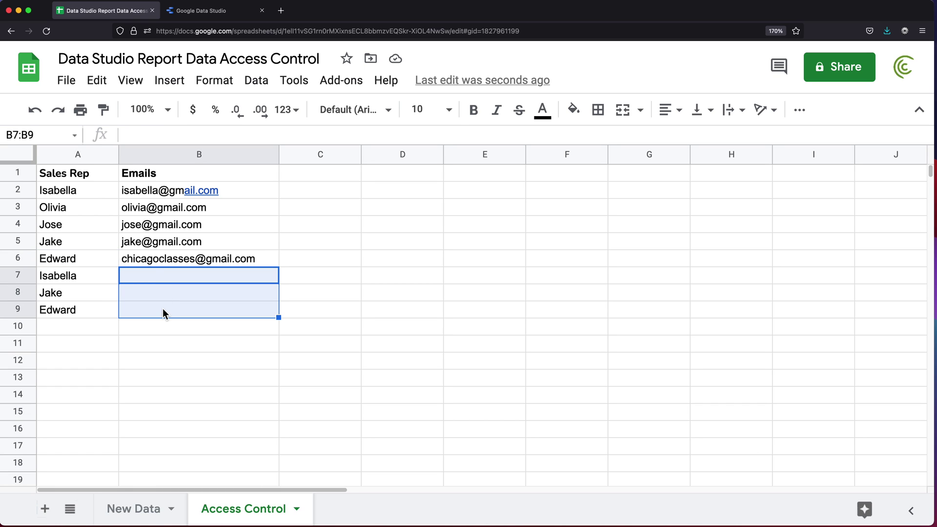
{"action": "left_click", "coordinate": [71, 283]}
{"action": "left_click", "coordinate": [72, 299]}
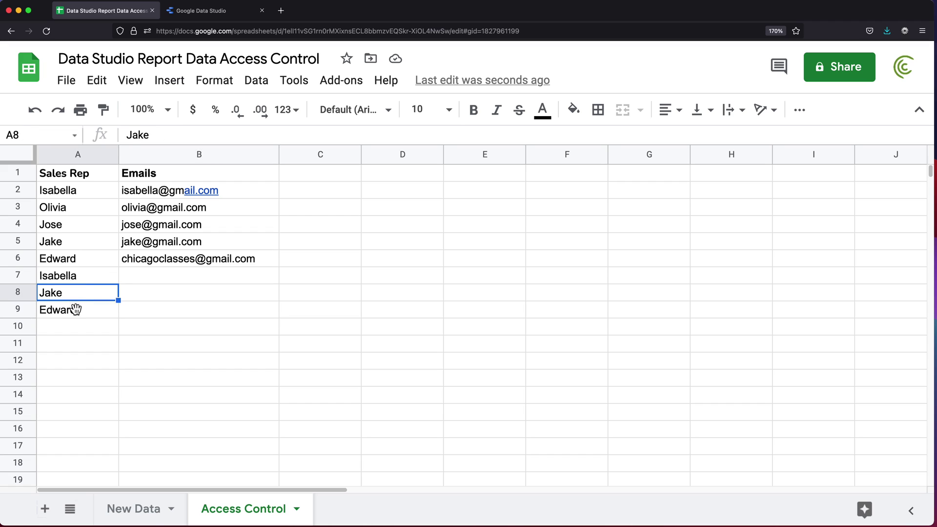
{"action": "left_click", "coordinate": [73, 309]}
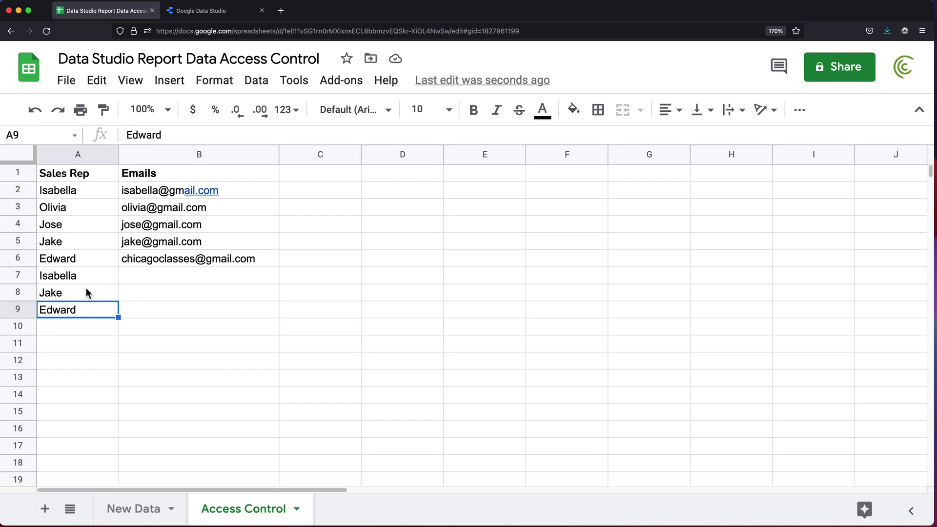
{"action": "left_click", "coordinate": [132, 276]}
{"action": "left_click", "coordinate": [138, 292]}
{"action": "left_click", "coordinate": [138, 308]}
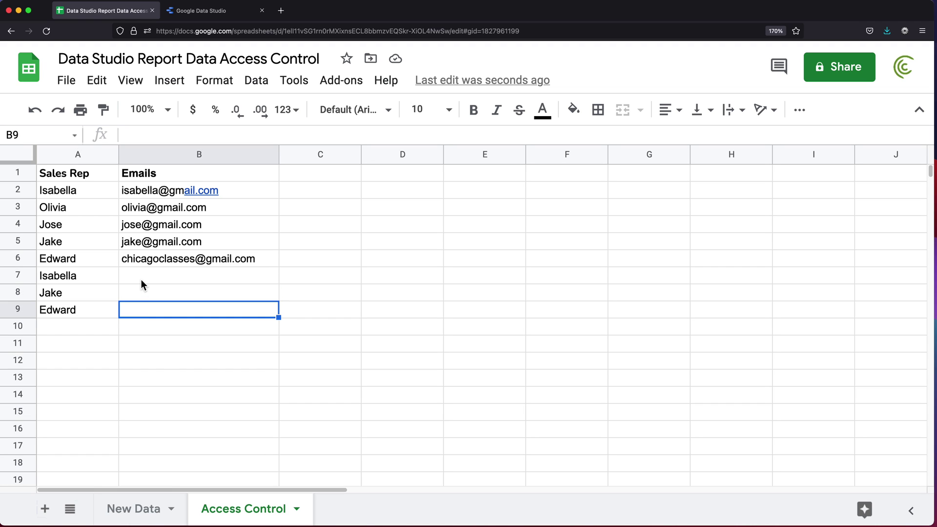
Enter the second user's email address in B7 and copy it into B8 and B9
{"action": "left_click", "coordinate": [140, 279]}
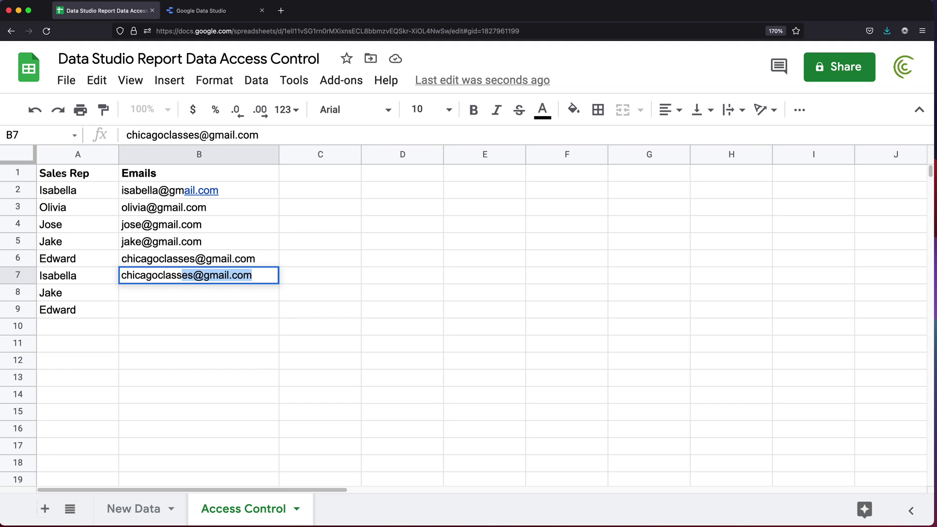
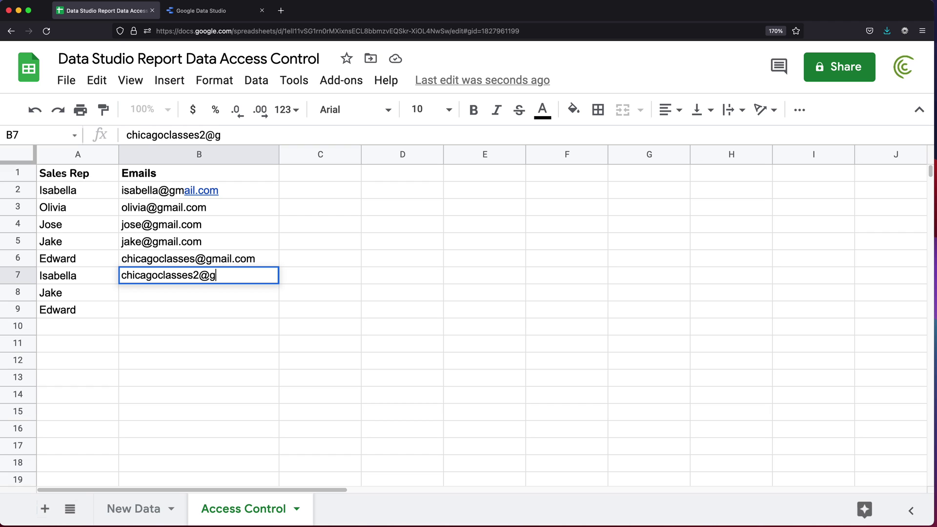
{"action": "key", "text": "Return"}
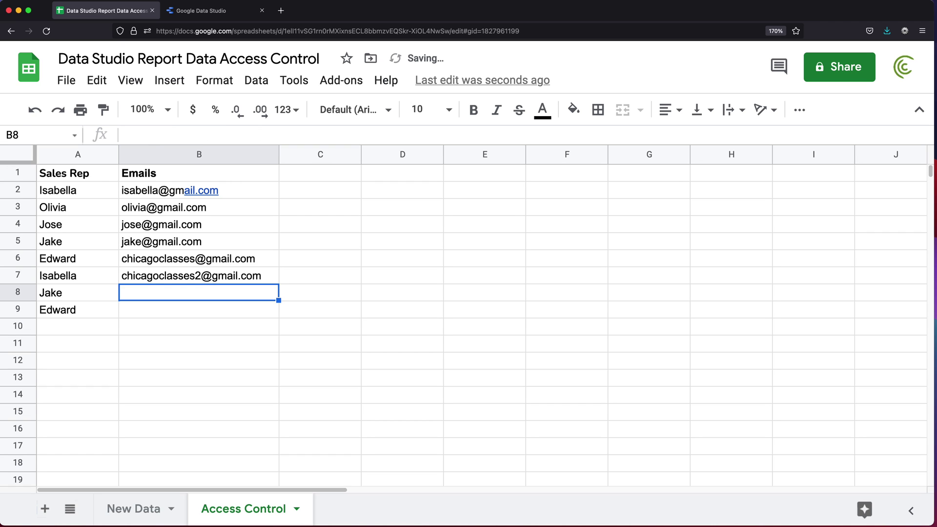
{"action": "key", "text": "Up"}
{"action": "key", "text": "super+c"}
{"action": "key", "text": "Down"}
{"action": "key", "text": "super+v"}
{"action": "key", "text": "Down"}
{"action": "key", "text": "super+v"}
{"action": "key", "text": "Down"}
{"action": "key", "text": "Down"}
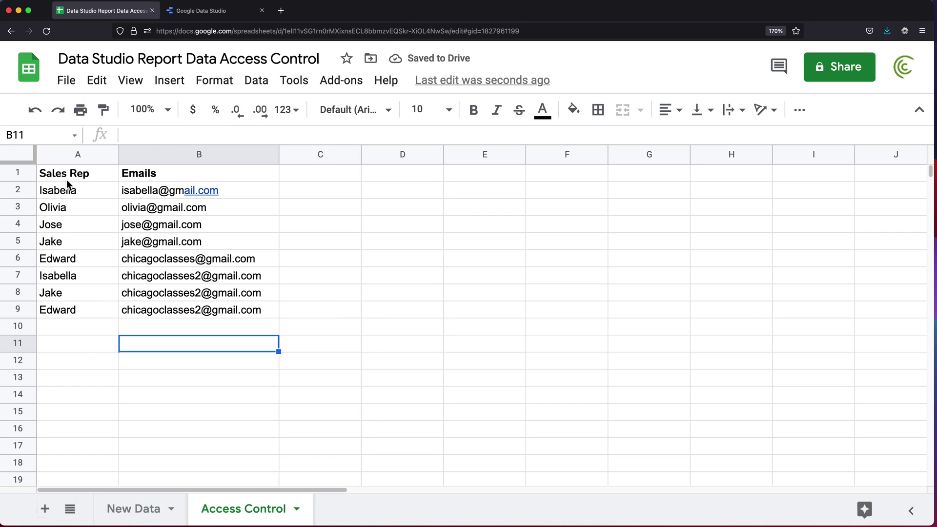
{"action": "left_click", "coordinate": [70, 176]}
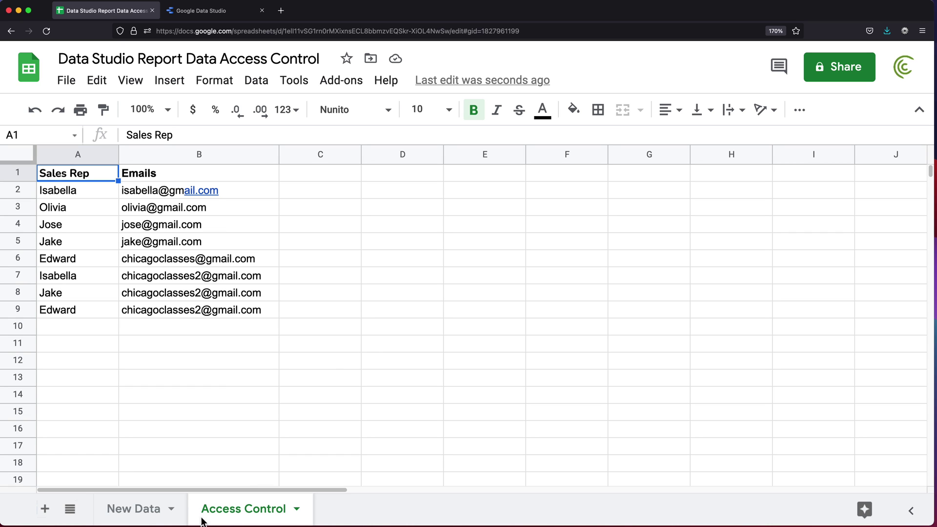
Look over the New Data sheet, highlighting empty column F and the Sales Rep names
{"action": "left_click", "coordinate": [150, 515]}
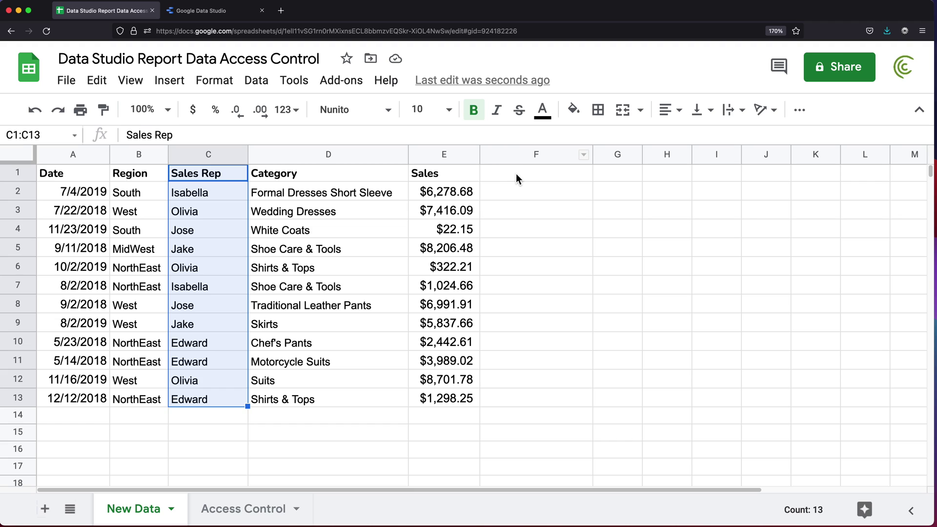
{"action": "left_click_drag", "start_coordinate": [516, 173], "coordinate": [520, 400]}
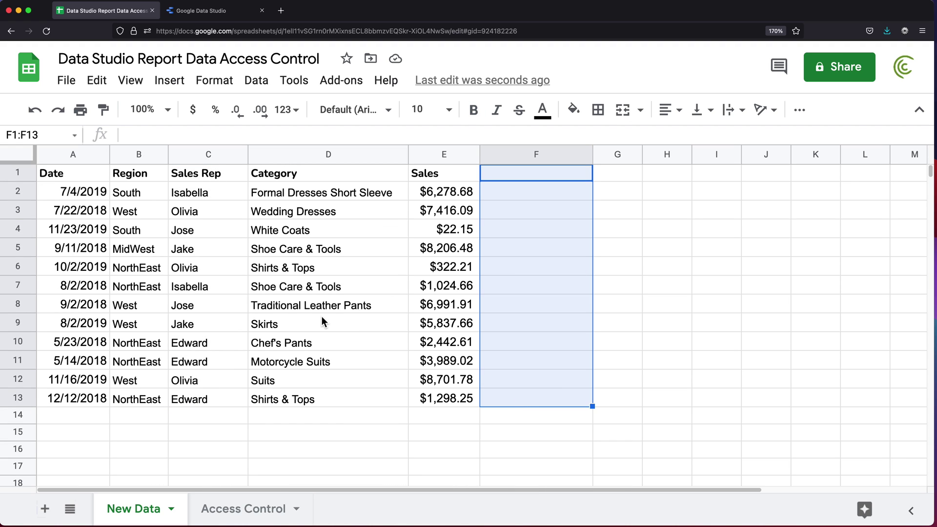
{"action": "left_click", "coordinate": [130, 190]}
{"action": "left_click_drag", "start_coordinate": [216, 190], "coordinate": [215, 396]}
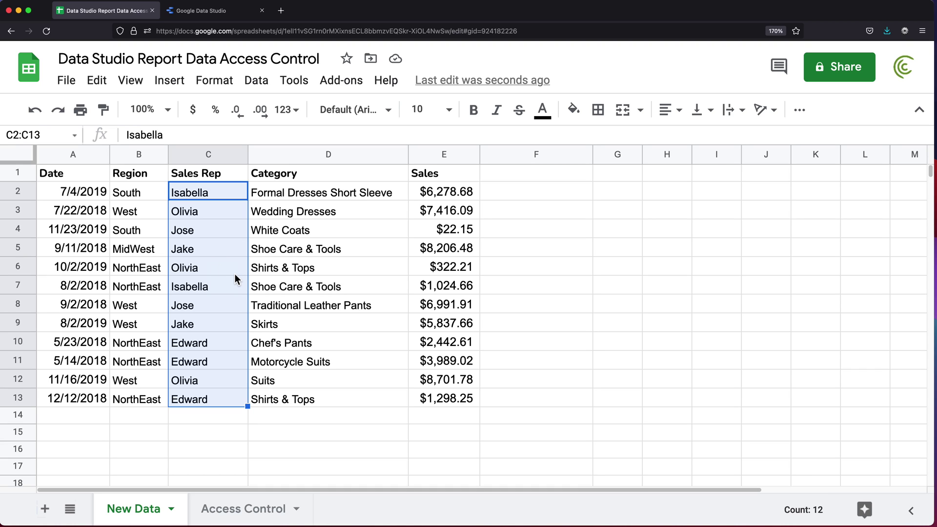
{"action": "left_click", "coordinate": [195, 215]}
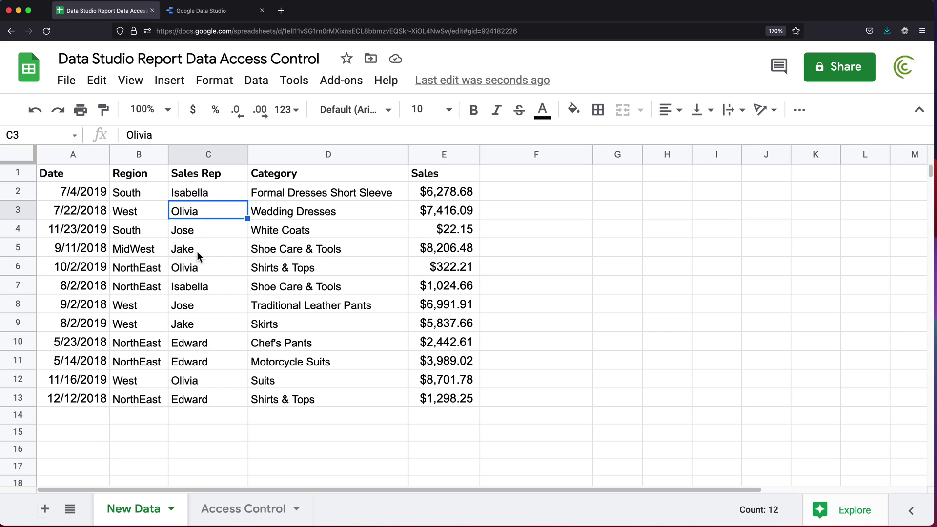
Compare Access Control rows 6 and 9 (same rep, different user emails), then return to New Data
{"action": "left_click", "coordinate": [244, 510]}
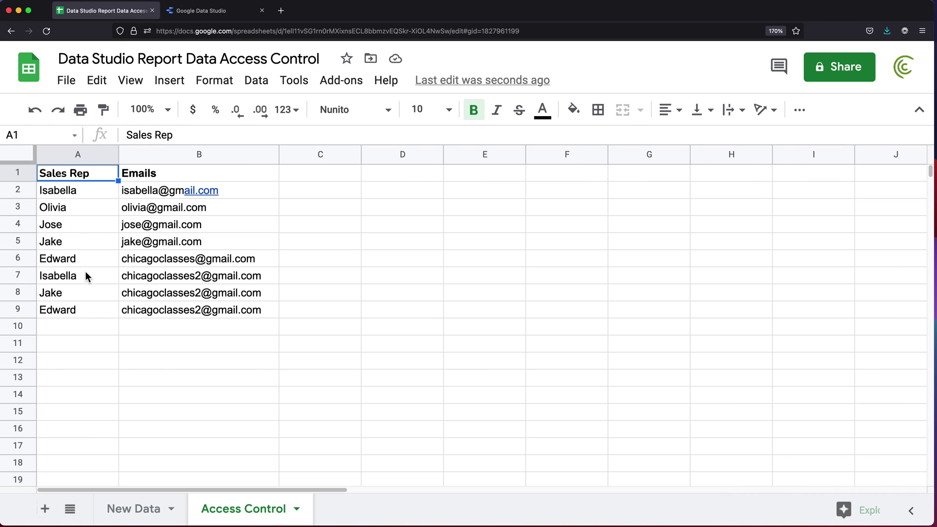
{"action": "left_click", "coordinate": [72, 314]}
{"action": "left_click", "coordinate": [188, 314]}
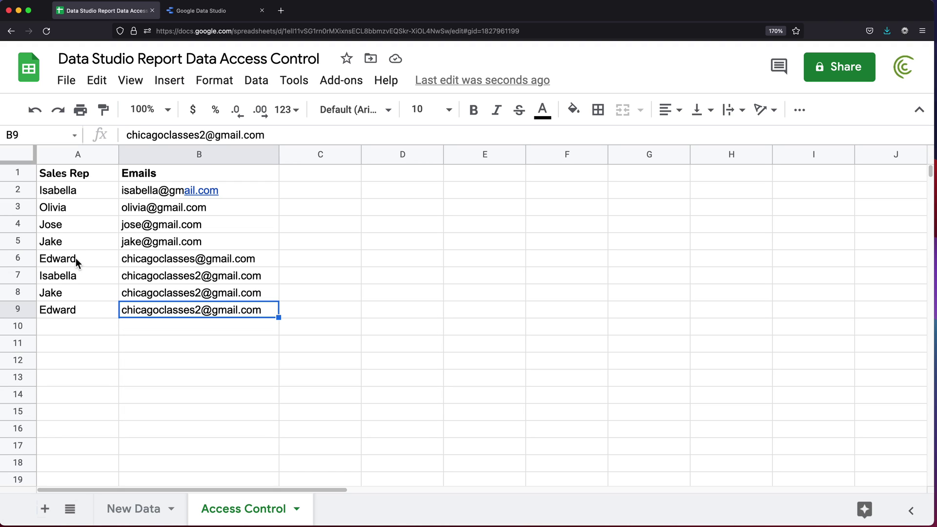
{"action": "left_click", "coordinate": [57, 259]}
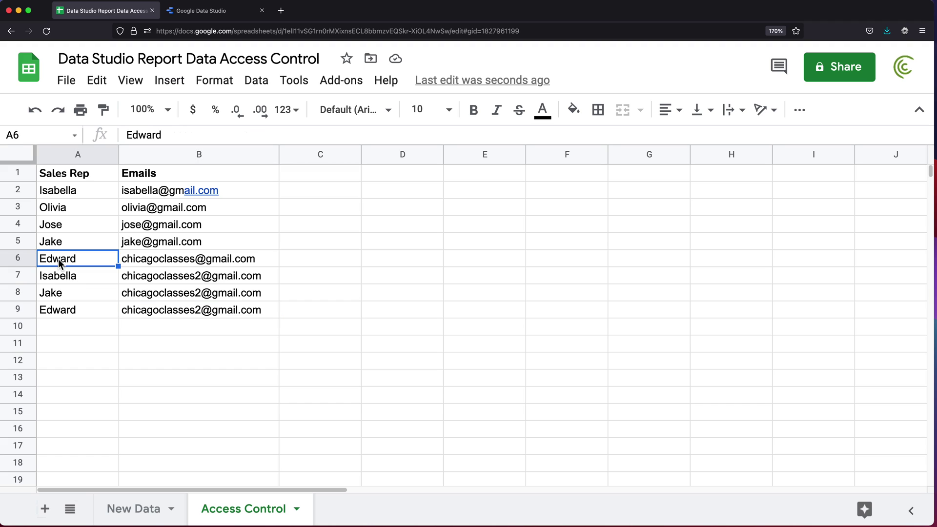
{"action": "left_click", "coordinate": [72, 310]}
{"action": "left_click", "coordinate": [174, 259]}
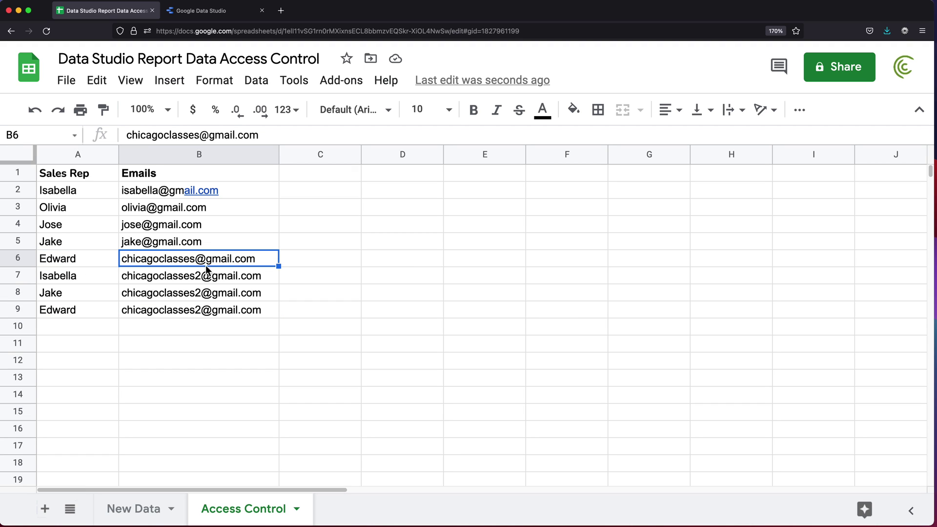
{"action": "left_click", "coordinate": [81, 264]}
{"action": "left_click", "coordinate": [70, 314]}
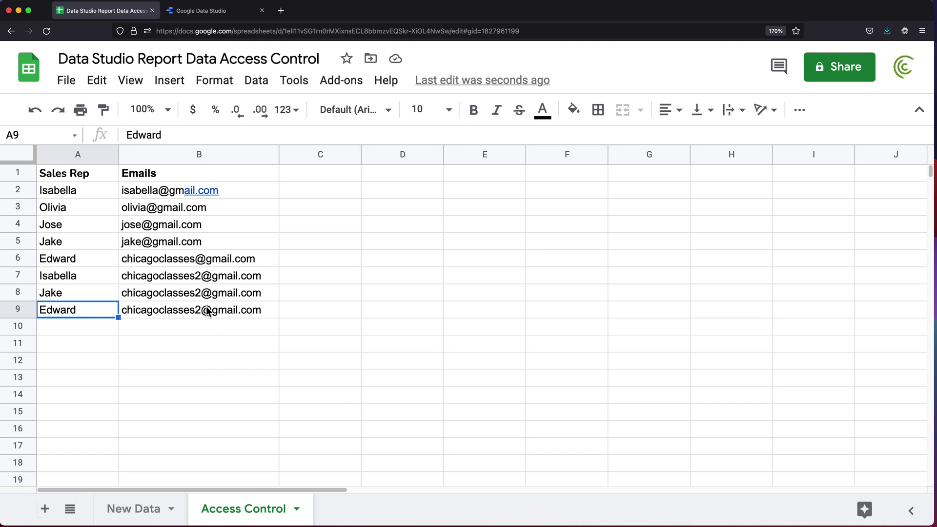
{"action": "left_click", "coordinate": [117, 324]}
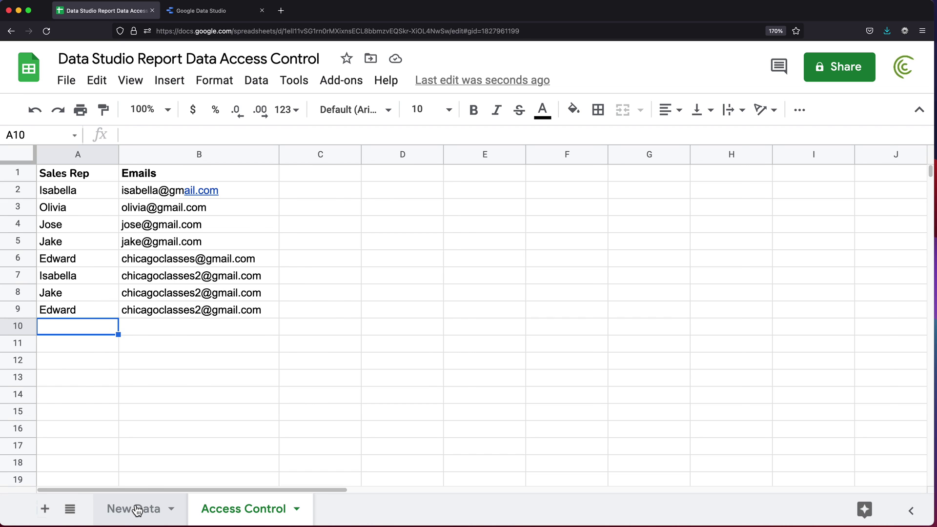
{"action": "left_click", "coordinate": [137, 510]}
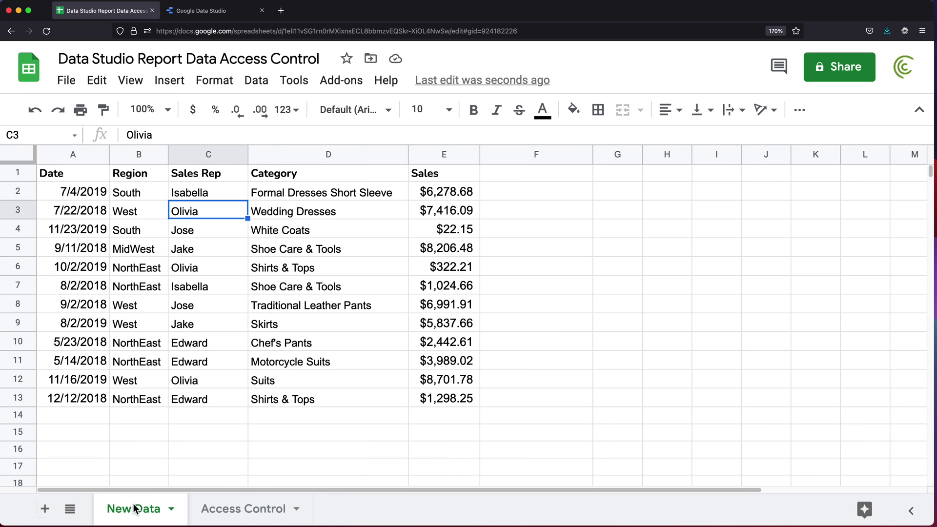
Add the Access Control worksheet of 'Data Studio Report Data Access Control' as Google Sheets report data
{"action": "left_click", "coordinate": [206, 17]}
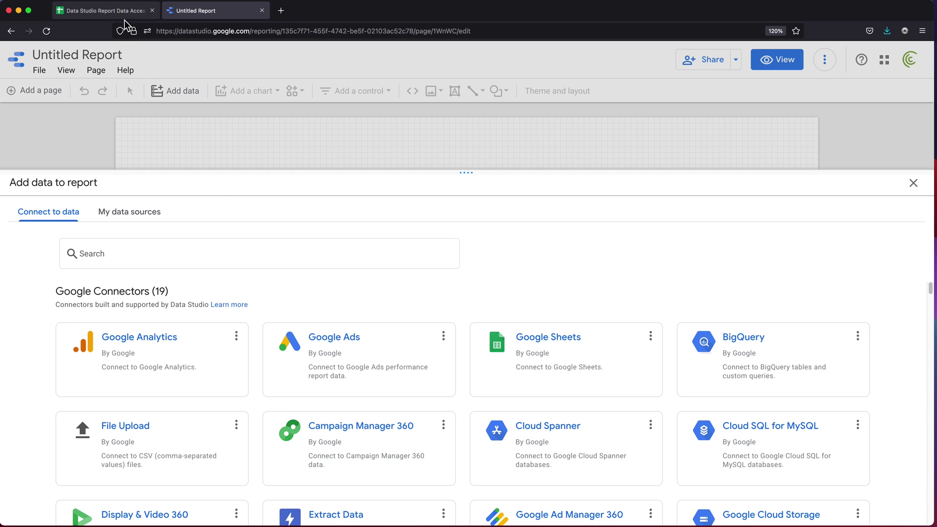
{"action": "left_click", "coordinate": [565, 365]}
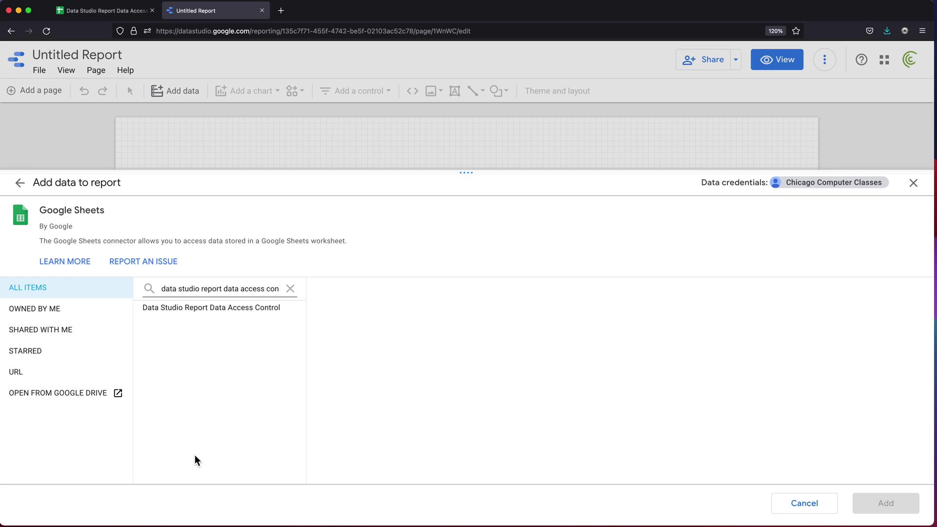
{"action": "left_click", "coordinate": [230, 311]}
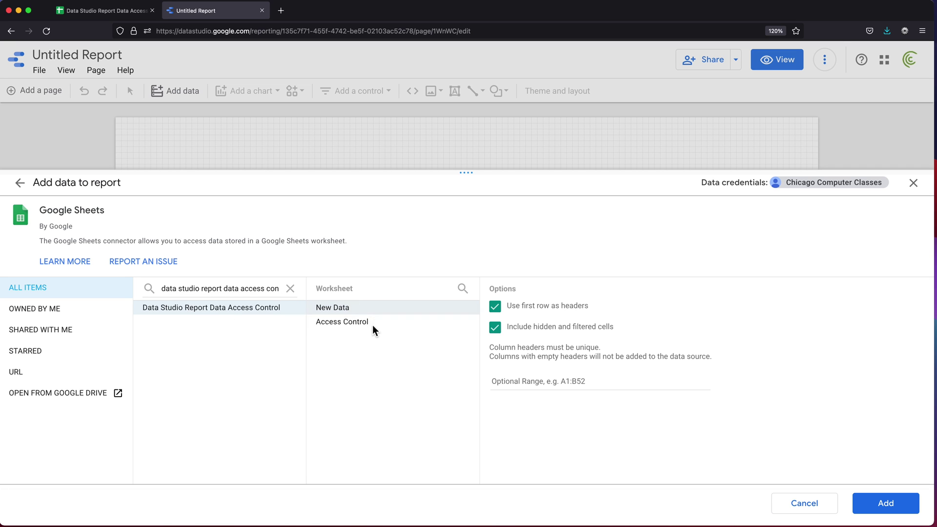
{"action": "left_click", "coordinate": [99, 11]}
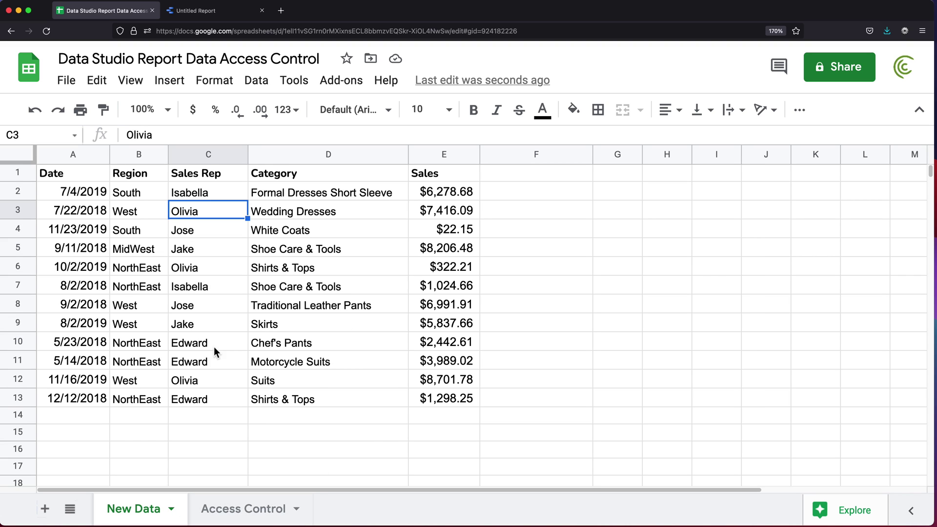
{"action": "left_click", "coordinate": [212, 9]}
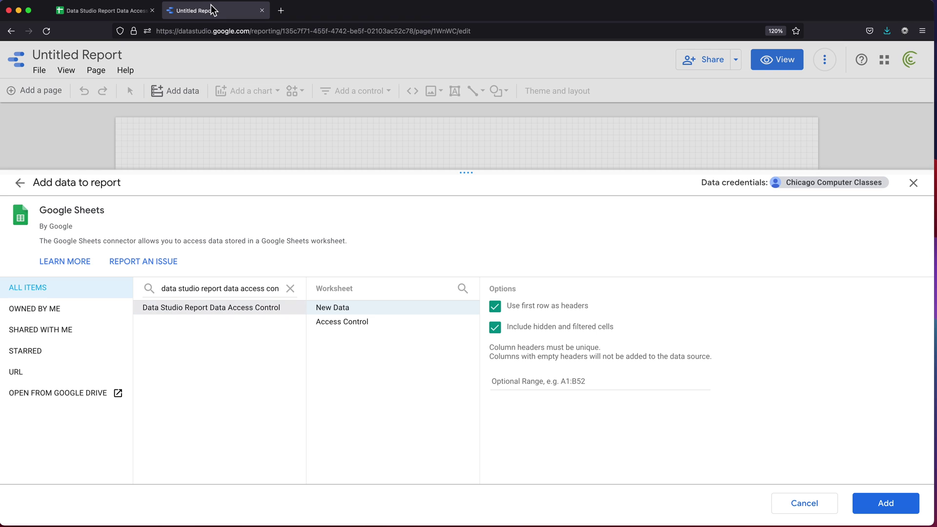
{"action": "left_click", "coordinate": [357, 324]}
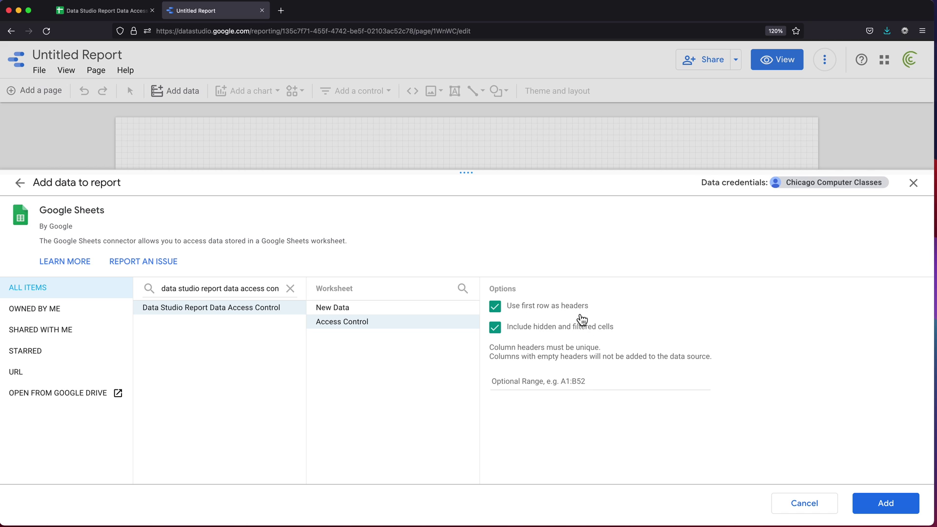
{"action": "left_click", "coordinate": [896, 512]}
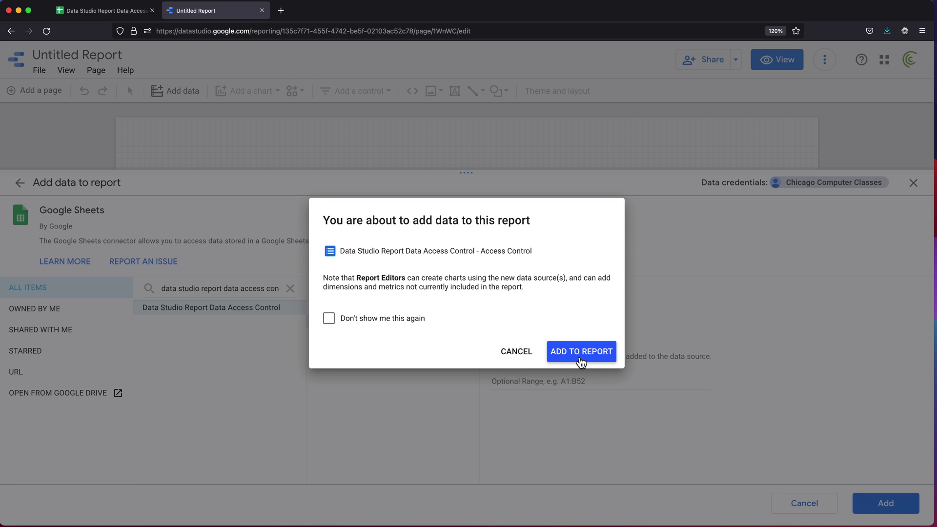
{"action": "left_click", "coordinate": [580, 362]}
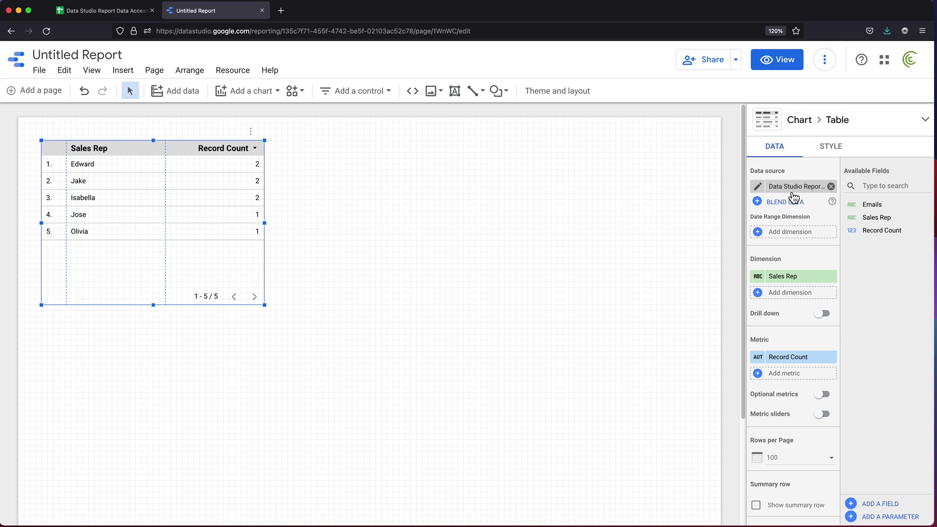
Turn on viewer-email filtering for the data source using the Emails field and grant consent
{"action": "left_click", "coordinate": [758, 187]}
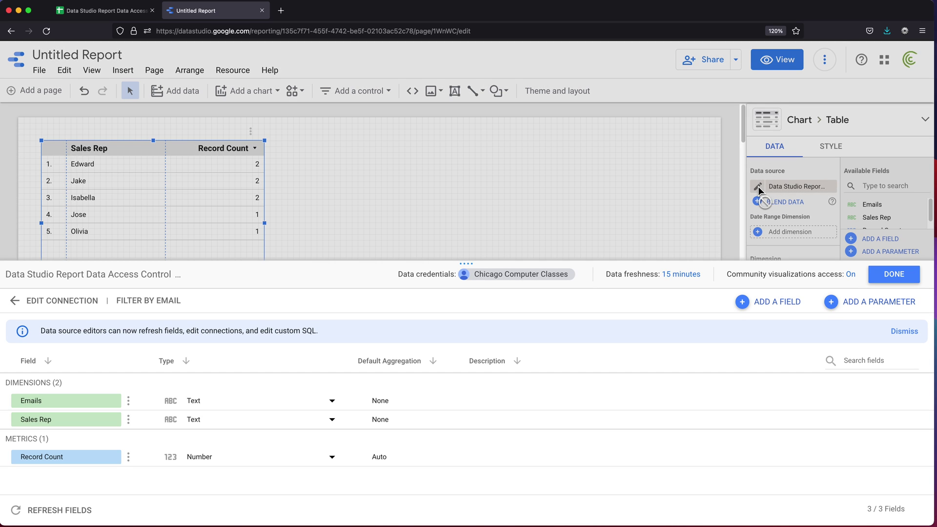
{"action": "left_click", "coordinate": [154, 305]}
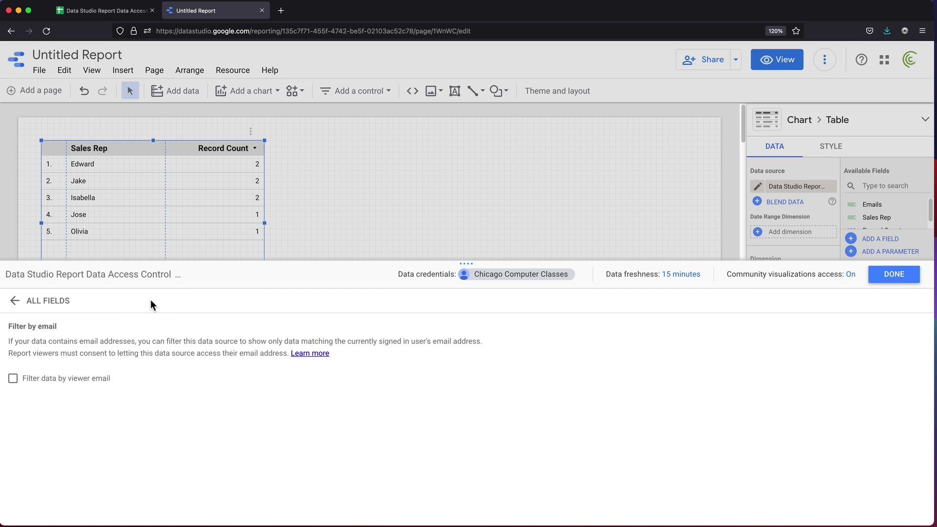
{"action": "left_click", "coordinate": [20, 381]}
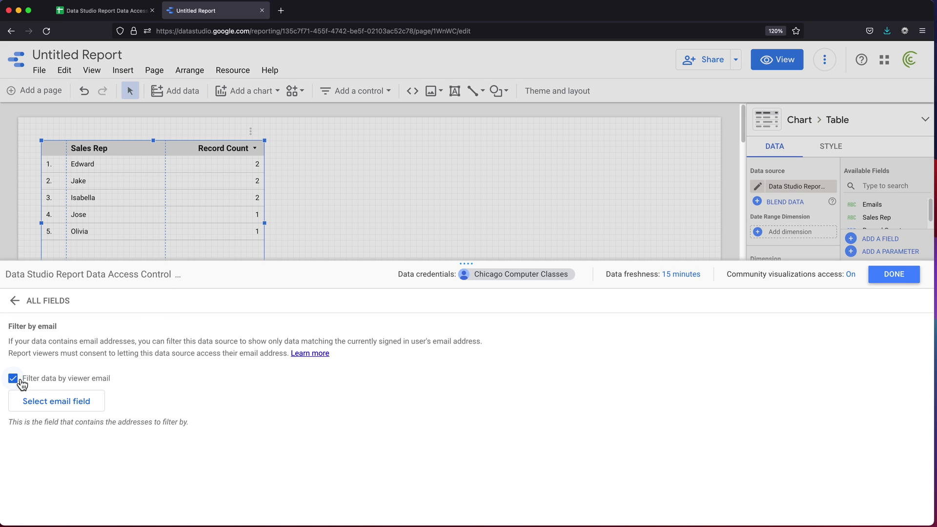
{"action": "left_click", "coordinate": [78, 411]}
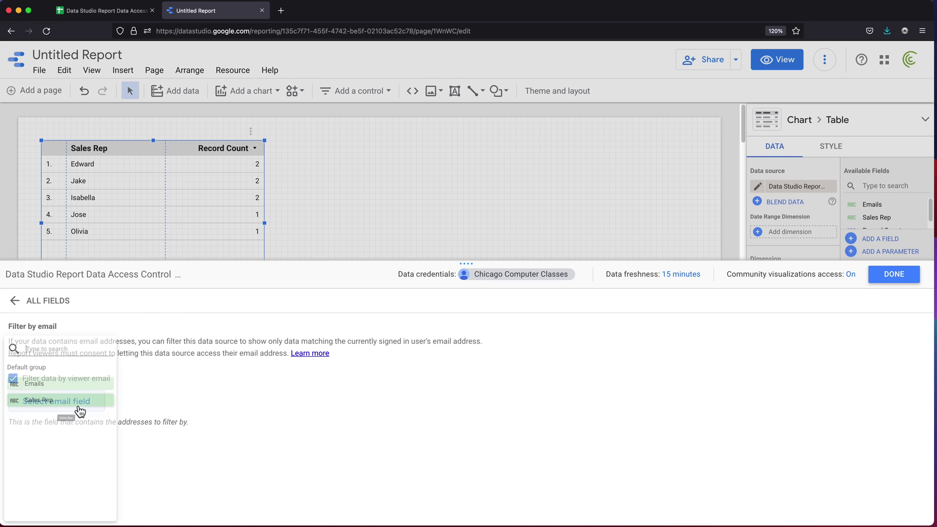
{"action": "left_click", "coordinate": [62, 384]}
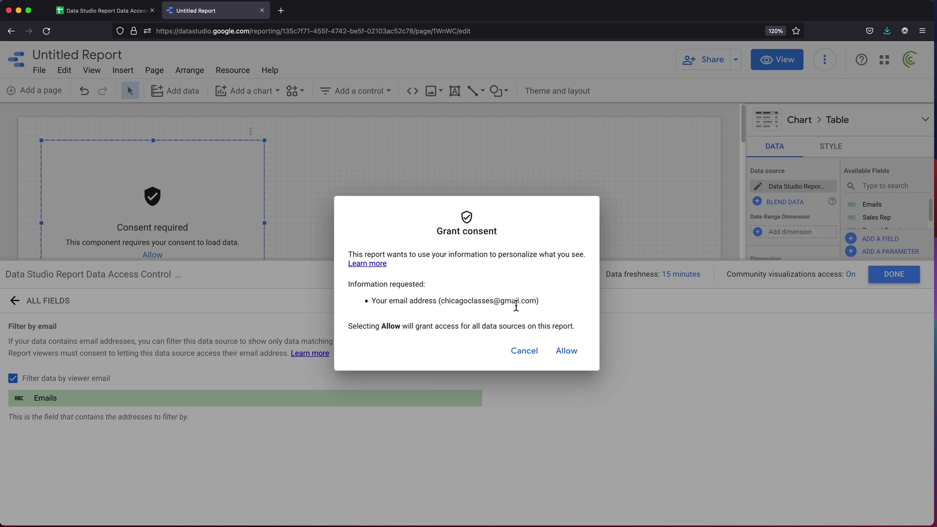
{"action": "left_click_drag", "start_coordinate": [440, 302], "coordinate": [535, 303]}
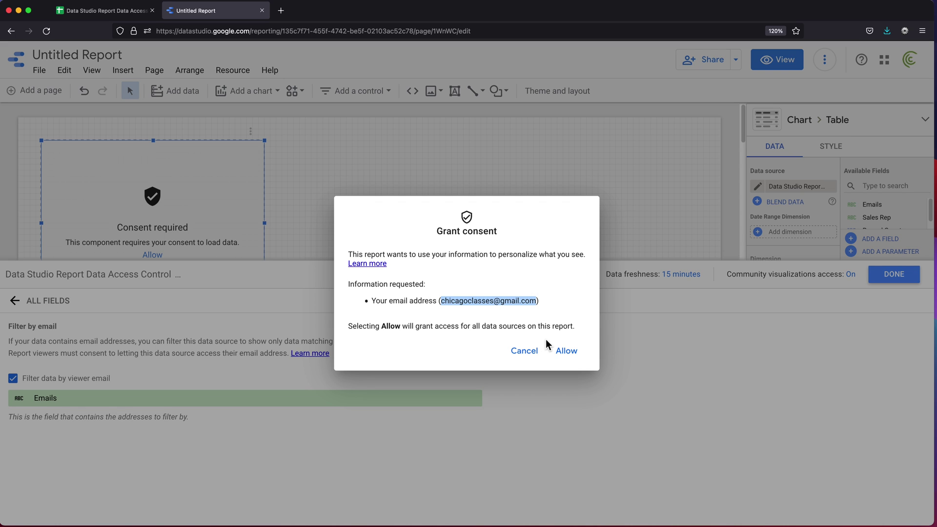
{"action": "left_click", "coordinate": [568, 352]}
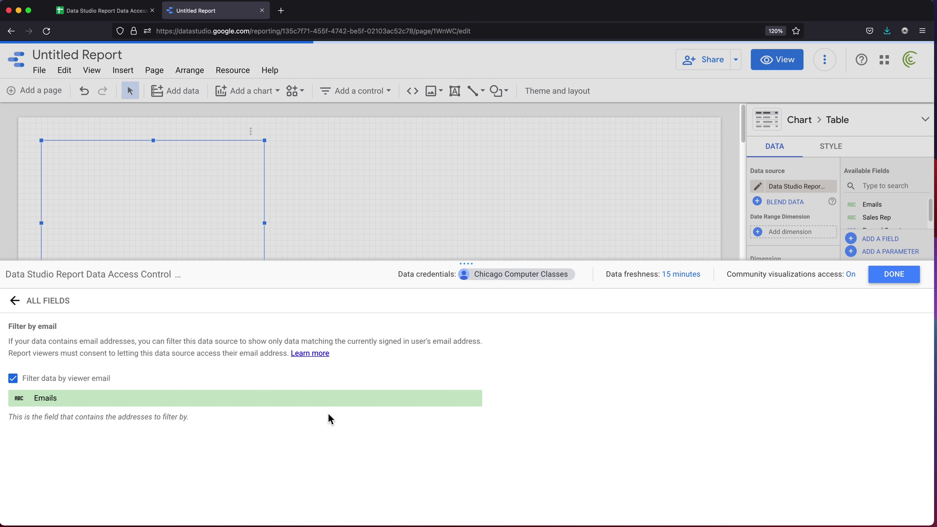
Finish editing the data source with DONE, leaving a single filtered row with Record Count 1
{"action": "left_click", "coordinate": [905, 278]}
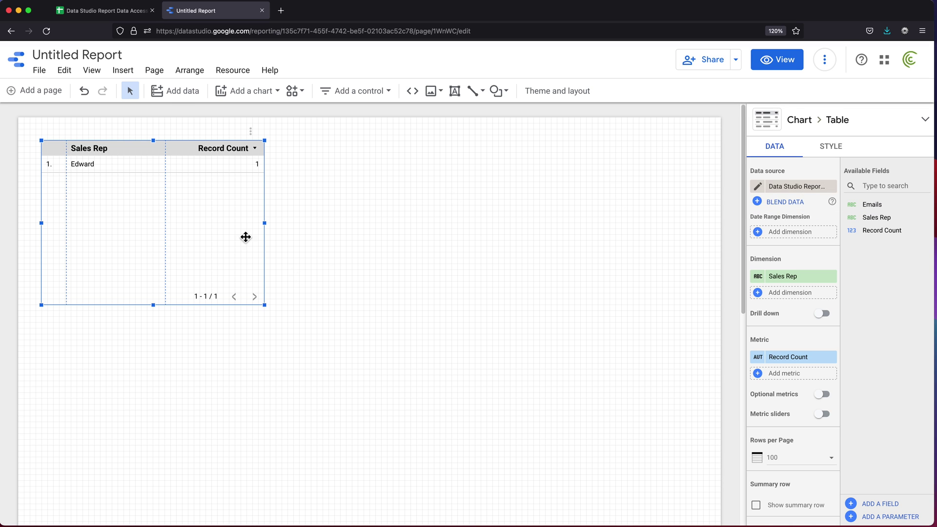
Add the spreadsheet's New Data worksheet as a second Google Sheets source
{"action": "left_click", "coordinate": [175, 96]}
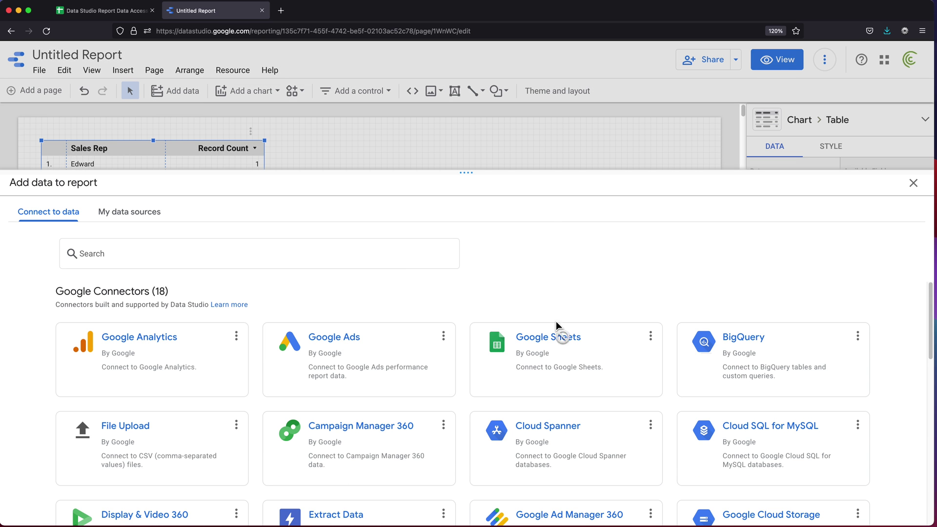
{"action": "left_click", "coordinate": [577, 360]}
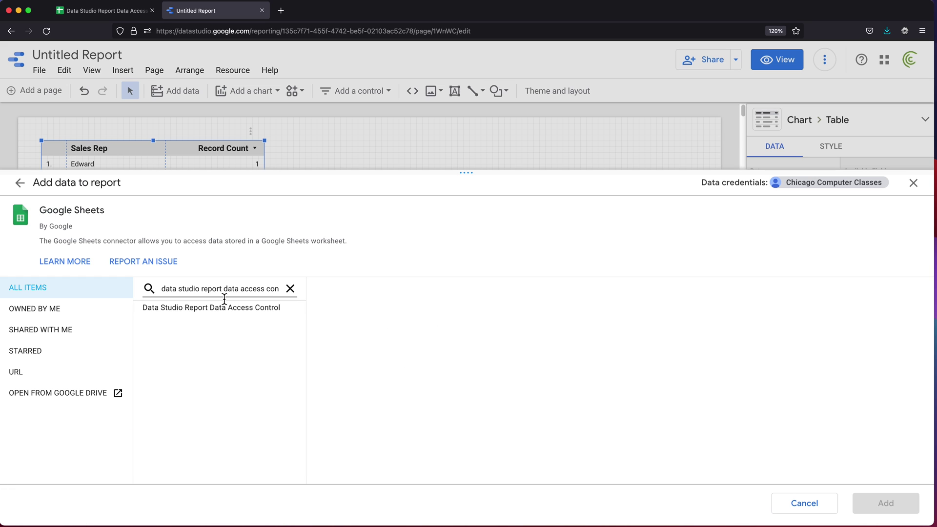
{"action": "left_click", "coordinate": [233, 317]}
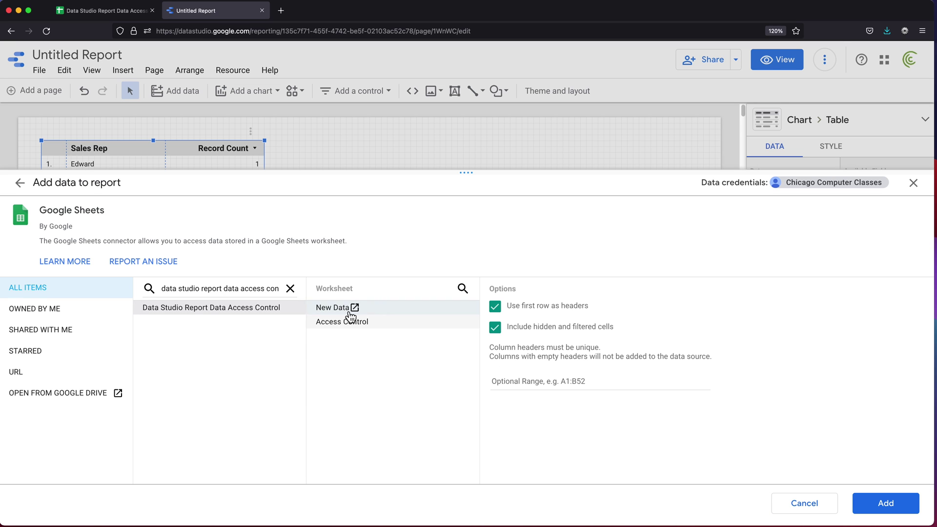
{"action": "left_click", "coordinate": [119, 13]}
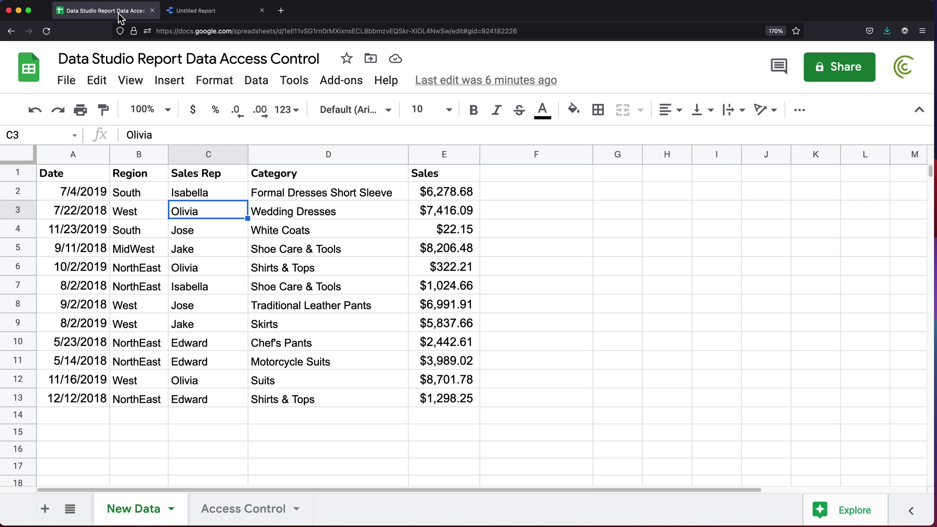
{"action": "left_click", "coordinate": [186, 16]}
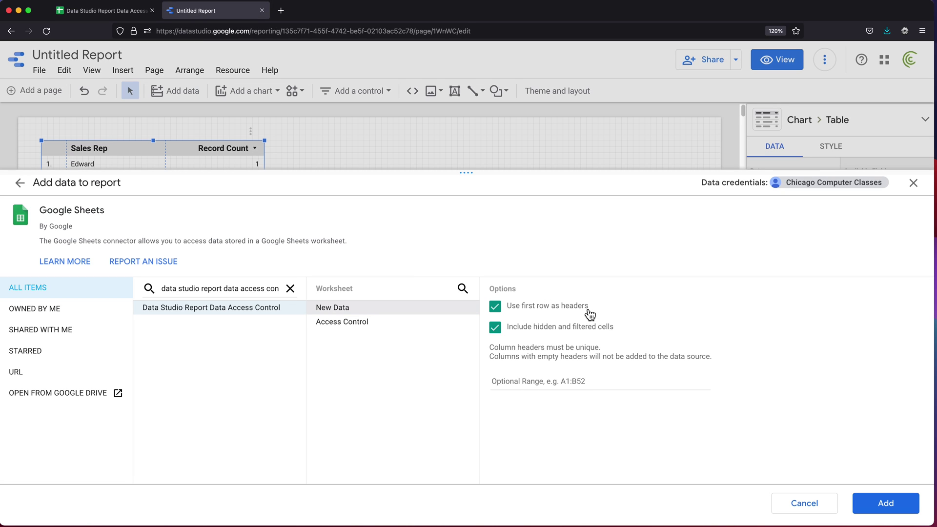
{"action": "left_click", "coordinate": [890, 515]}
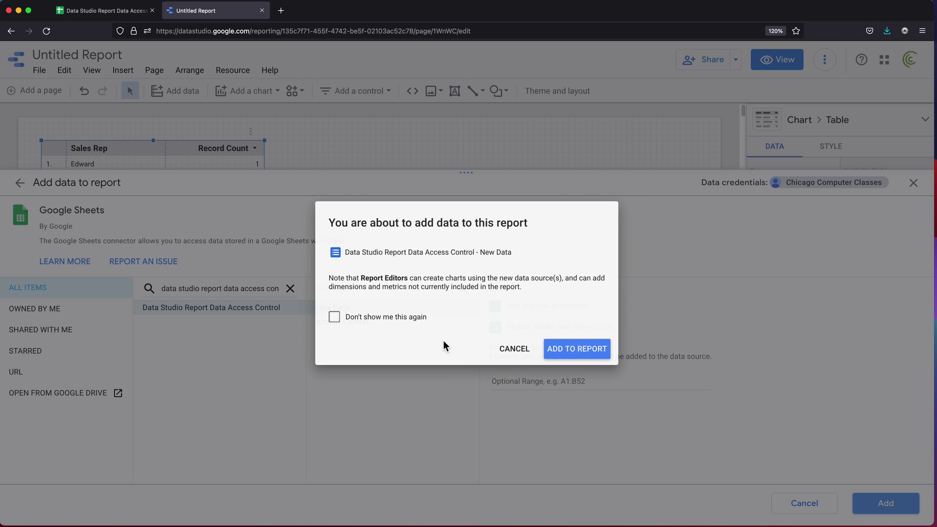
{"action": "left_click", "coordinate": [581, 355]}
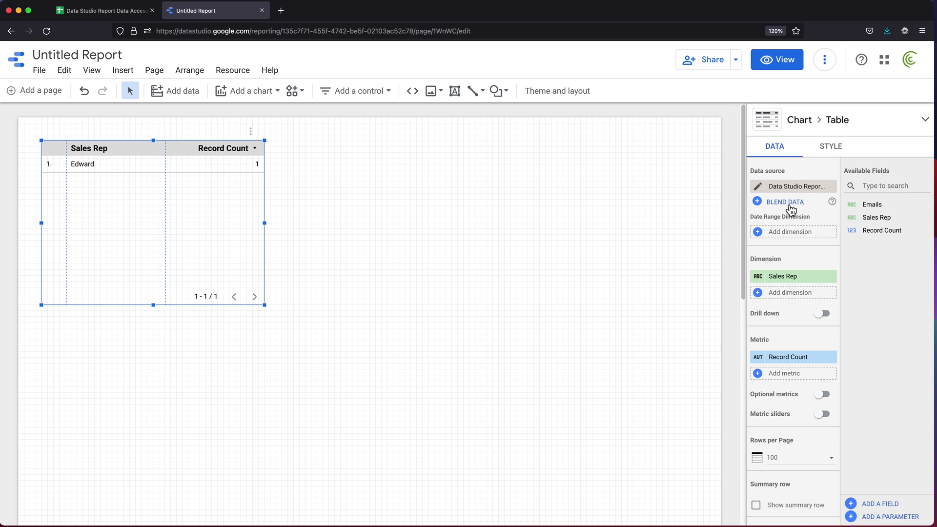
{"action": "left_click", "coordinate": [785, 202]}
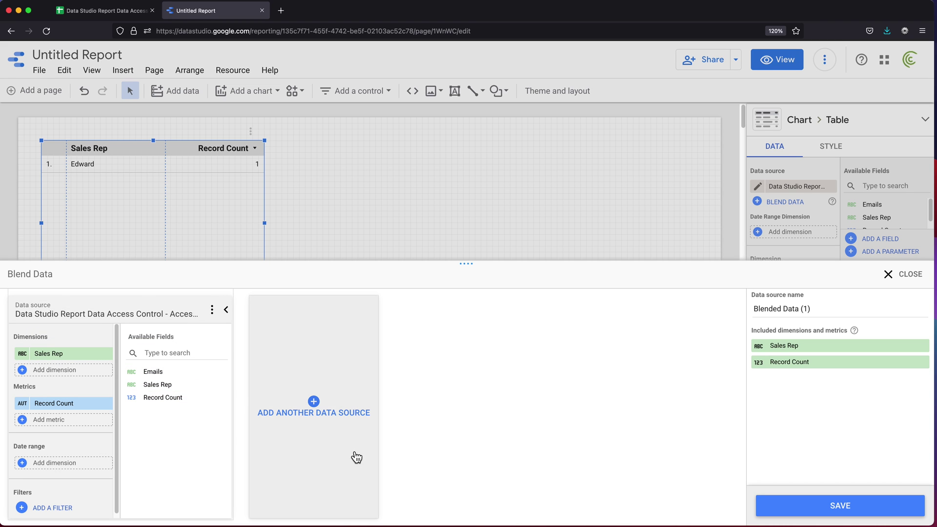
{"action": "left_click", "coordinate": [318, 405]}
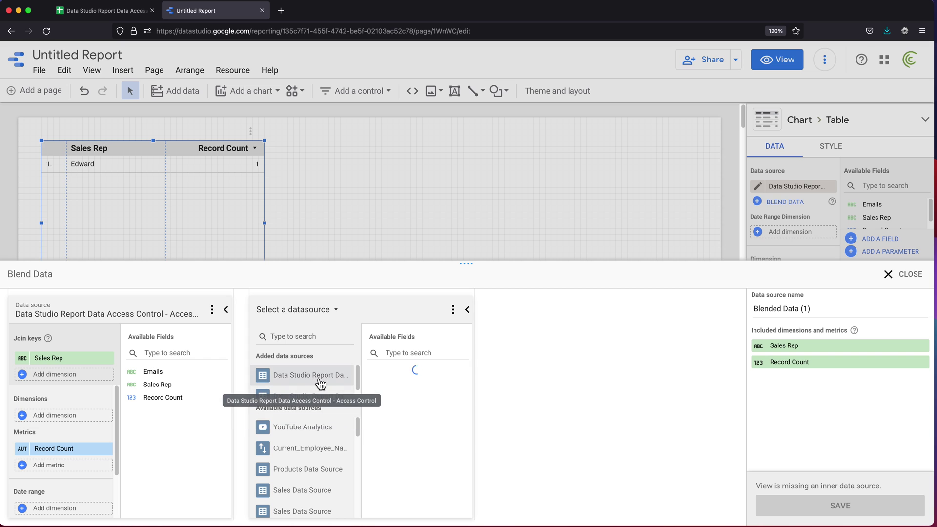
{"action": "scroll", "coordinate": [320, 386], "scroll_direction": "down", "scroll_amount": 1}
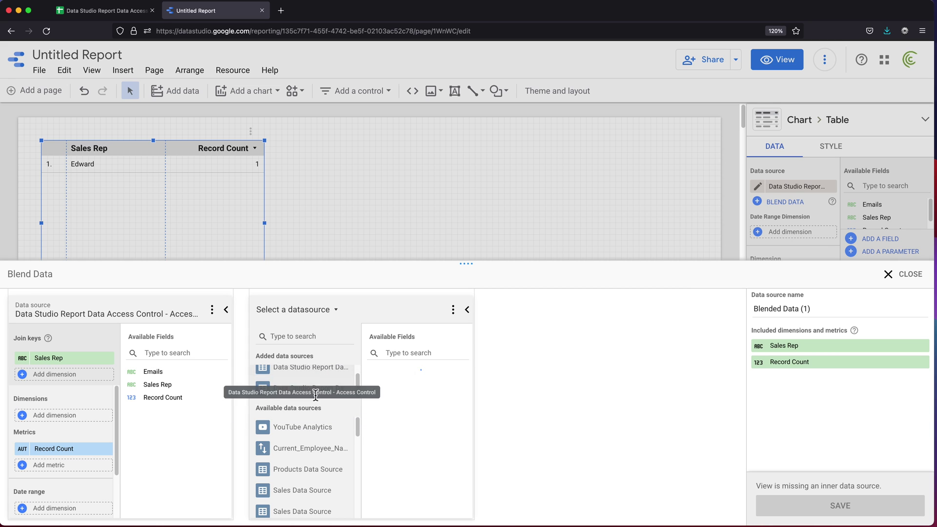
{"action": "left_click", "coordinate": [321, 372]}
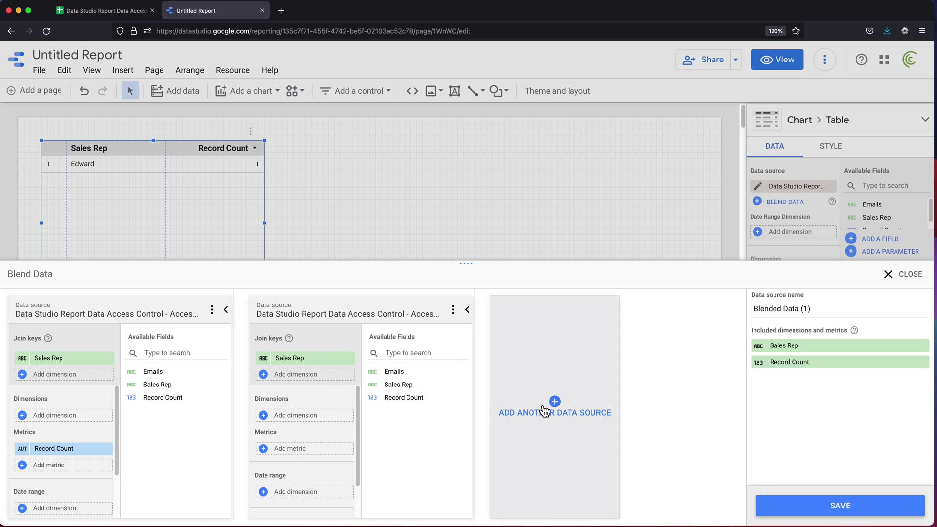
Remove the duplicate second source from the blend and add the New Data source instead
{"action": "left_click", "coordinate": [453, 310]}
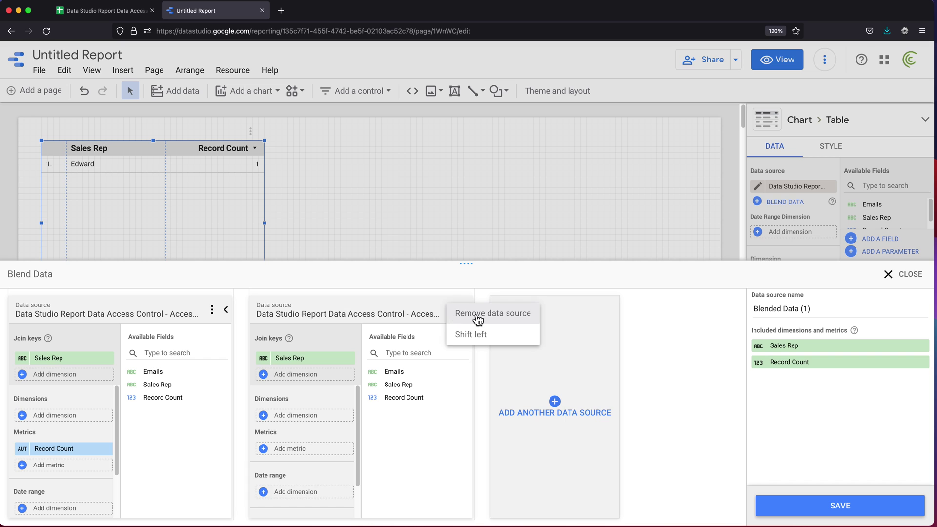
{"action": "left_click", "coordinate": [474, 315]}
{"action": "left_click", "coordinate": [335, 405]}
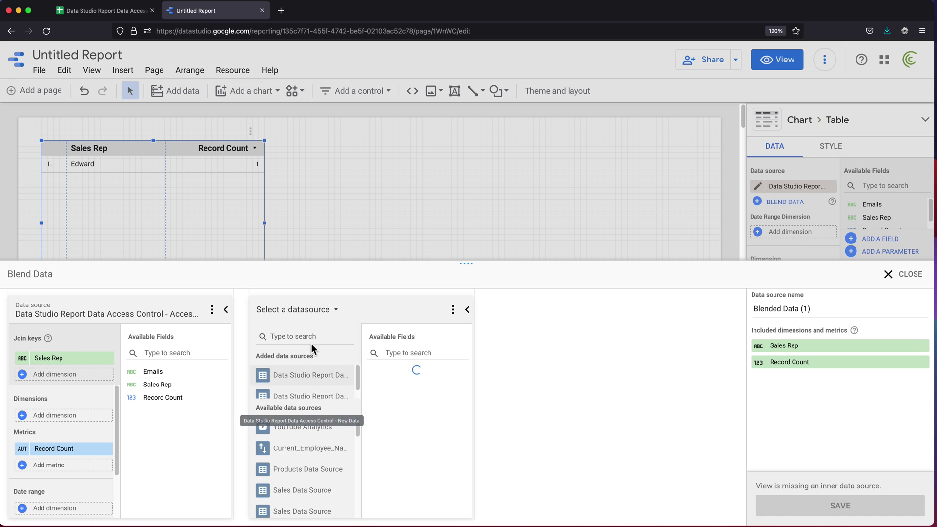
{"action": "left_click", "coordinate": [319, 395]}
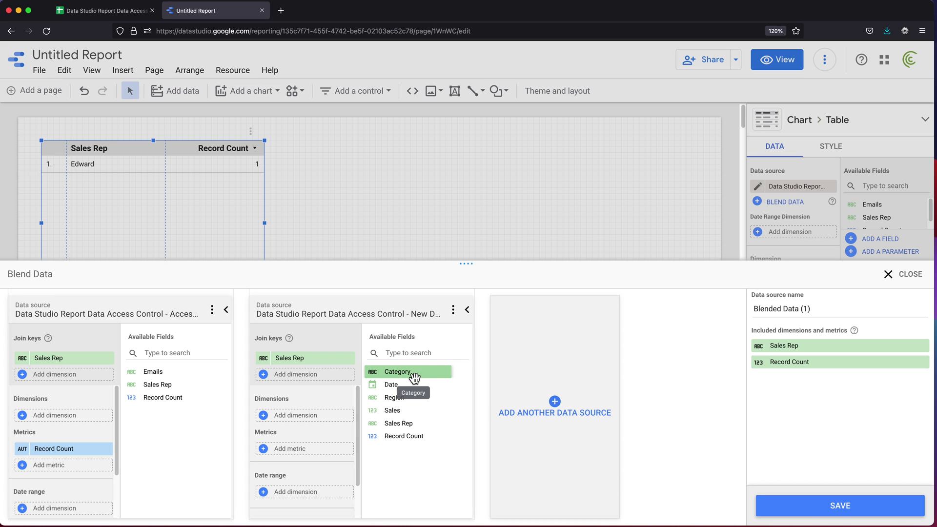
Add Date, Category and Region from New Data as blend dimensions
{"action": "left_click_drag", "start_coordinate": [414, 378], "coordinate": [307, 418]}
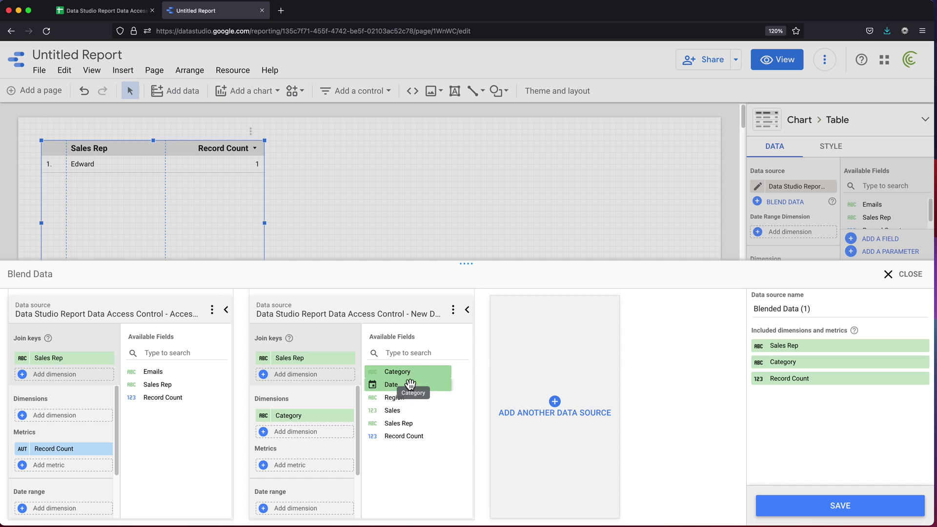
{"action": "left_click_drag", "start_coordinate": [410, 385], "coordinate": [318, 416]}
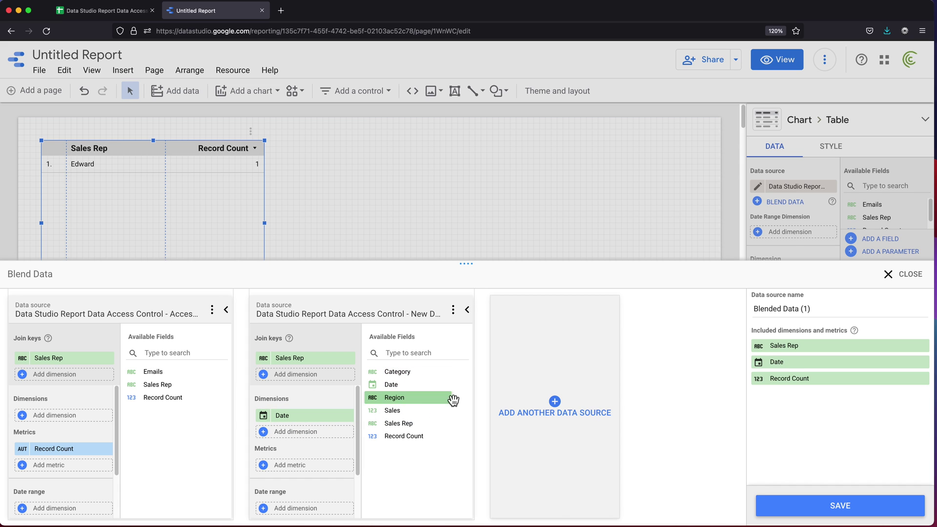
{"action": "left_click_drag", "start_coordinate": [452, 401], "coordinate": [331, 434]}
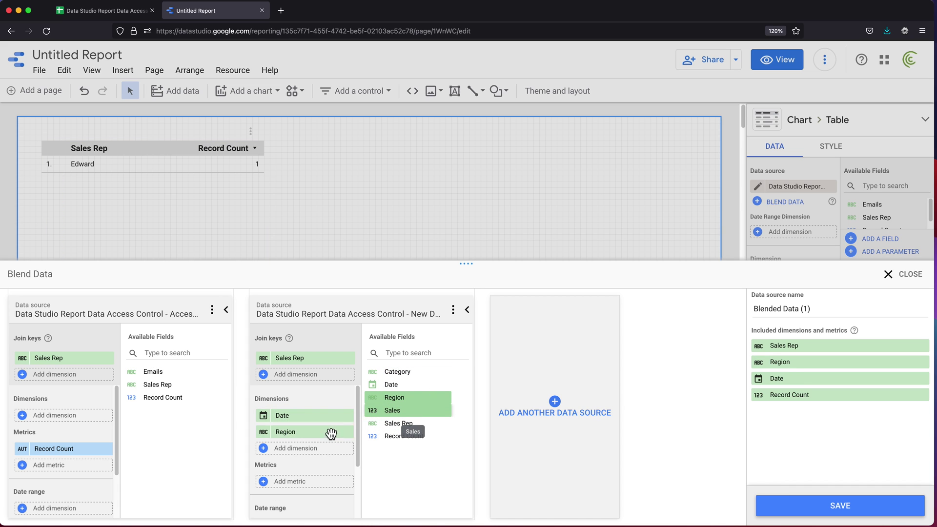
{"action": "left_click_drag", "start_coordinate": [415, 373], "coordinate": [304, 452]}
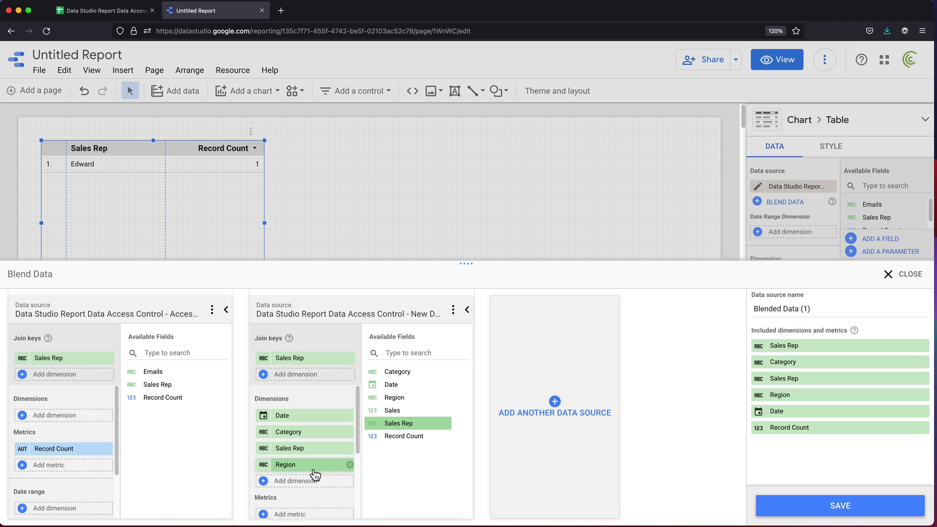
{"action": "scroll", "coordinate": [312, 484], "scroll_direction": "down", "scroll_amount": 2}
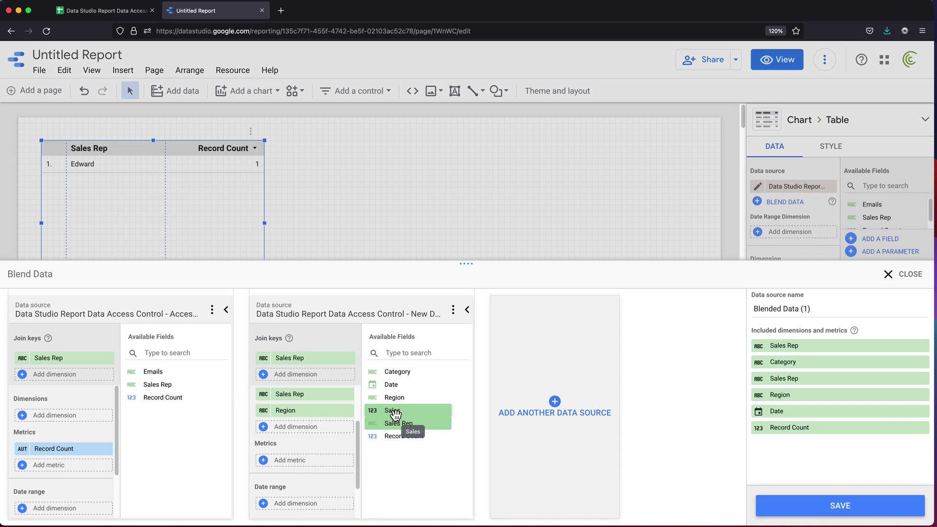
Check the Sales sum in the source sheet, then add Sales as a blend metric
{"action": "left_click", "coordinate": [96, 11]}
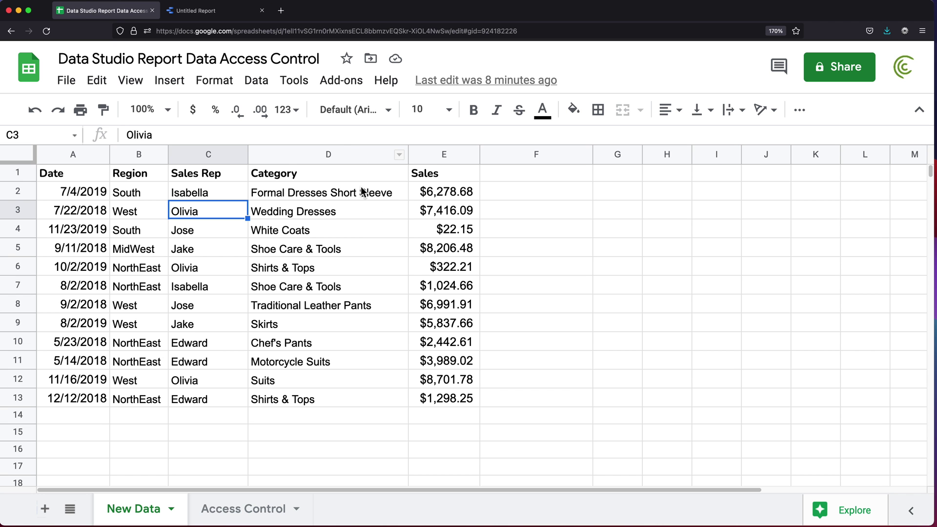
{"action": "left_click_drag", "start_coordinate": [442, 191], "coordinate": [439, 342]}
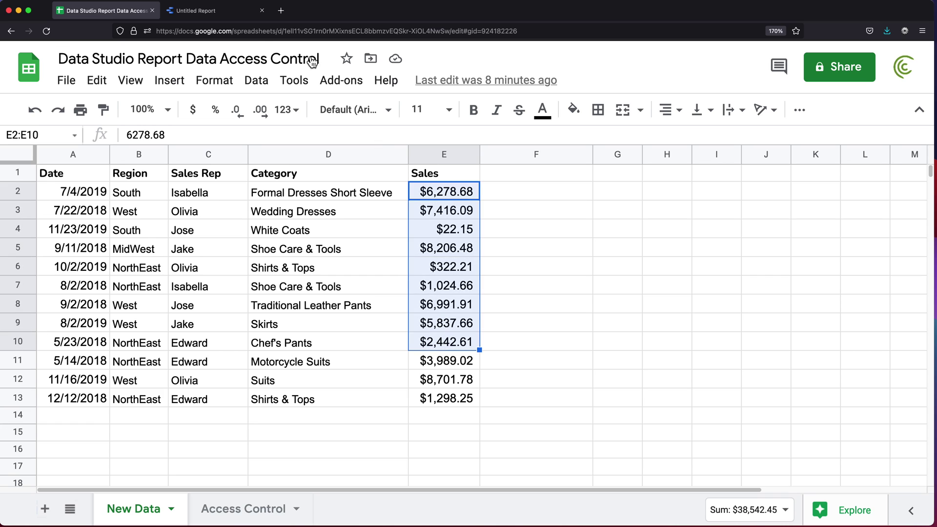
{"action": "left_click", "coordinate": [203, 12]}
{"action": "left_click_drag", "start_coordinate": [393, 410], "coordinate": [315, 464]}
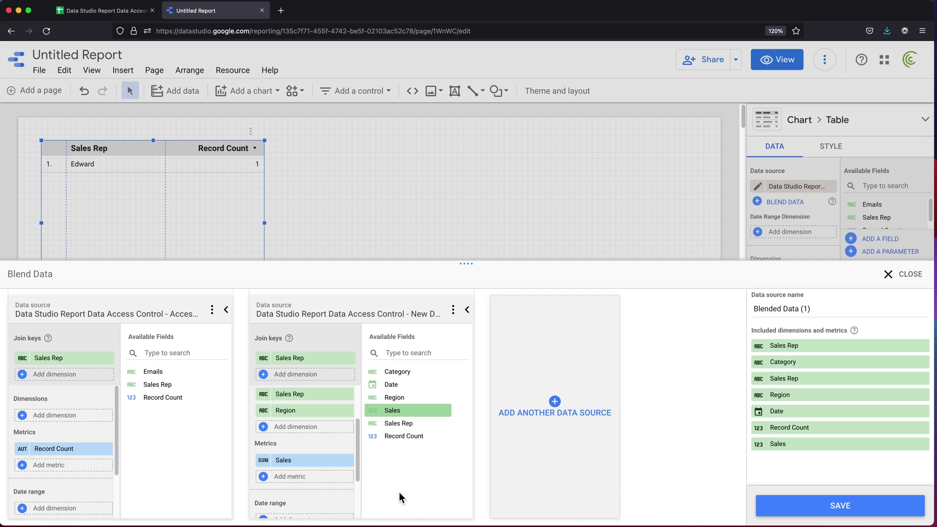
Add New Data's Record Count to the blend metrics and rename it Count
{"action": "left_click_drag", "start_coordinate": [408, 437], "coordinate": [326, 456]}
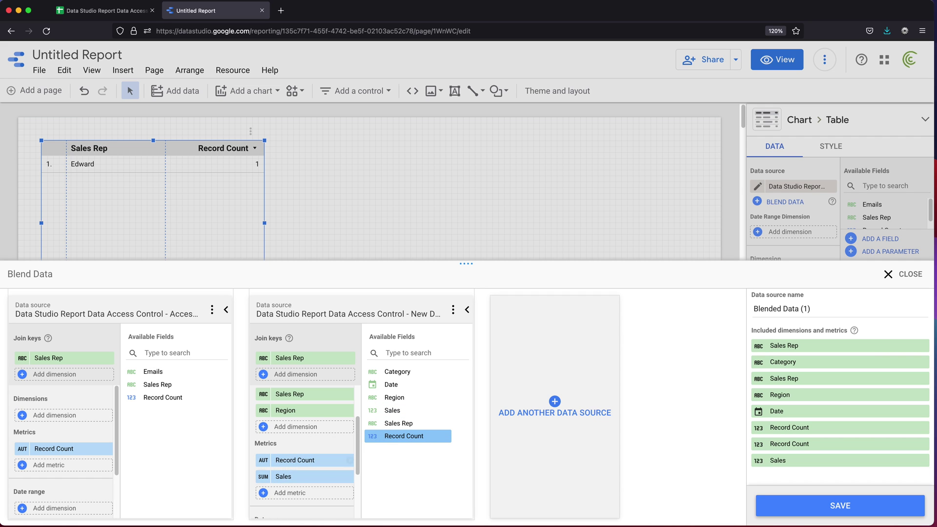
{"action": "left_click", "coordinate": [267, 464]}
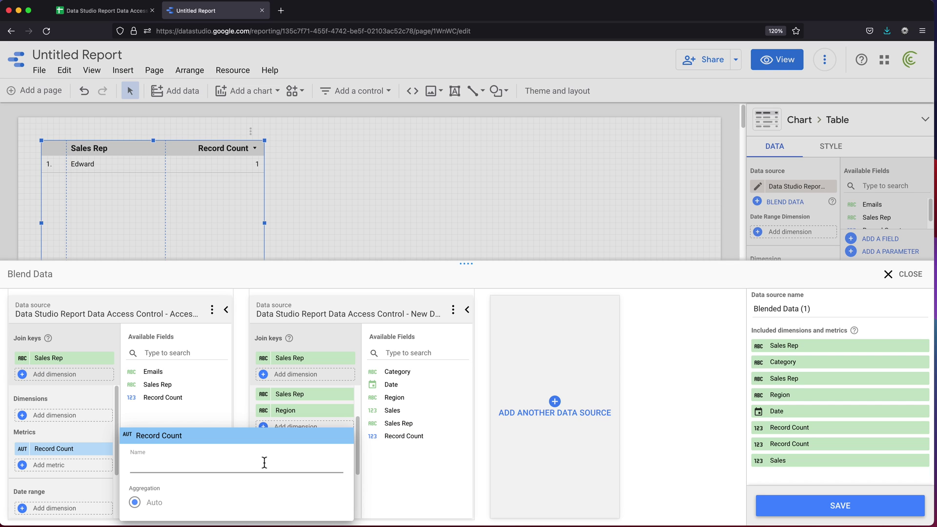
{"action": "type", "text": "Count"}
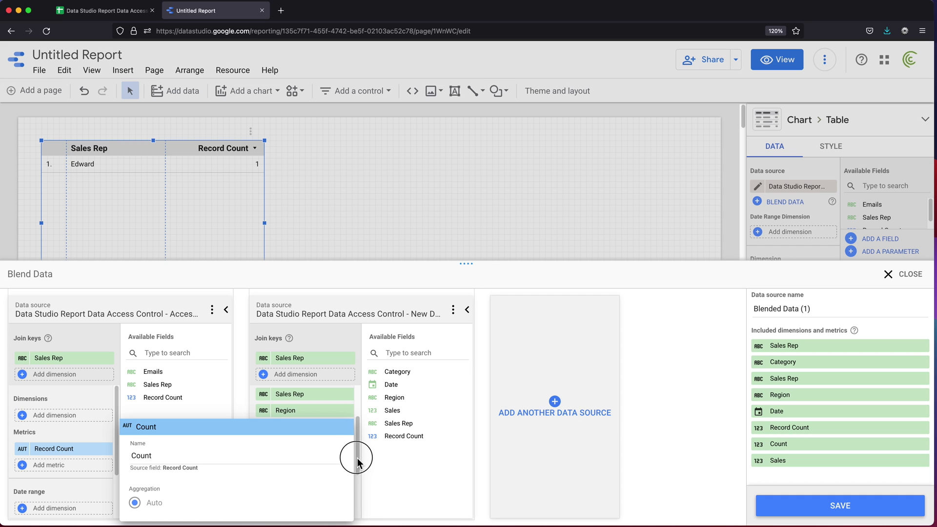
{"action": "left_click", "coordinate": [356, 456]}
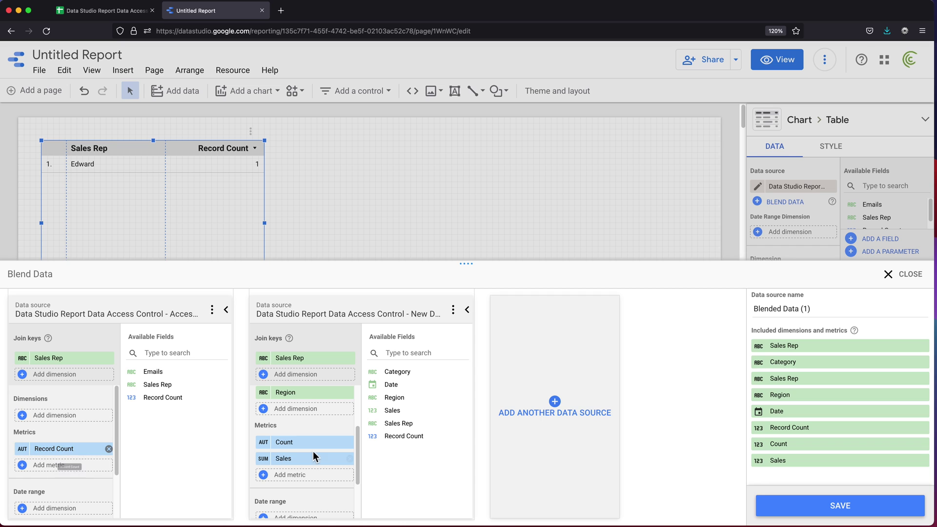
{"action": "scroll", "coordinate": [303, 442], "scroll_direction": "up", "scroll_amount": 1}
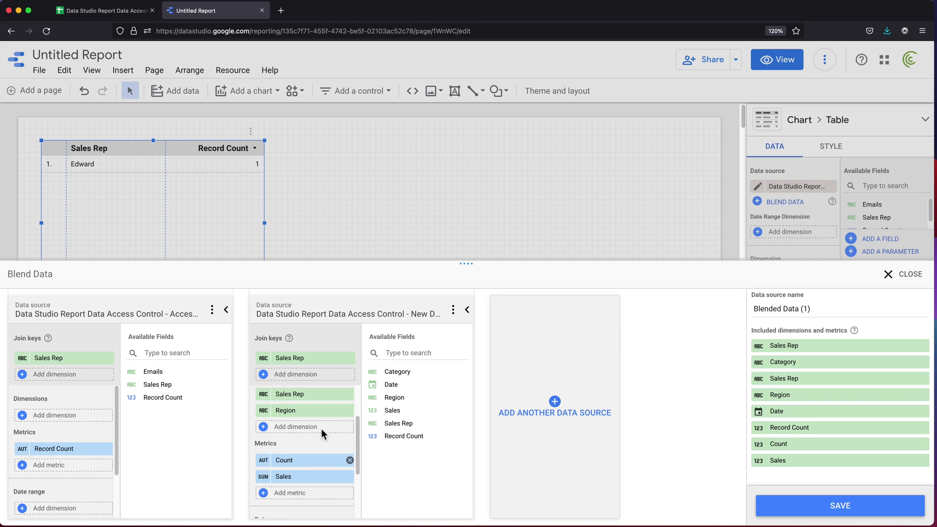
{"action": "scroll", "coordinate": [329, 432], "scroll_direction": "up", "scroll_amount": 2}
{"action": "scroll", "coordinate": [329, 432], "scroll_direction": "up", "scroll_amount": 1}
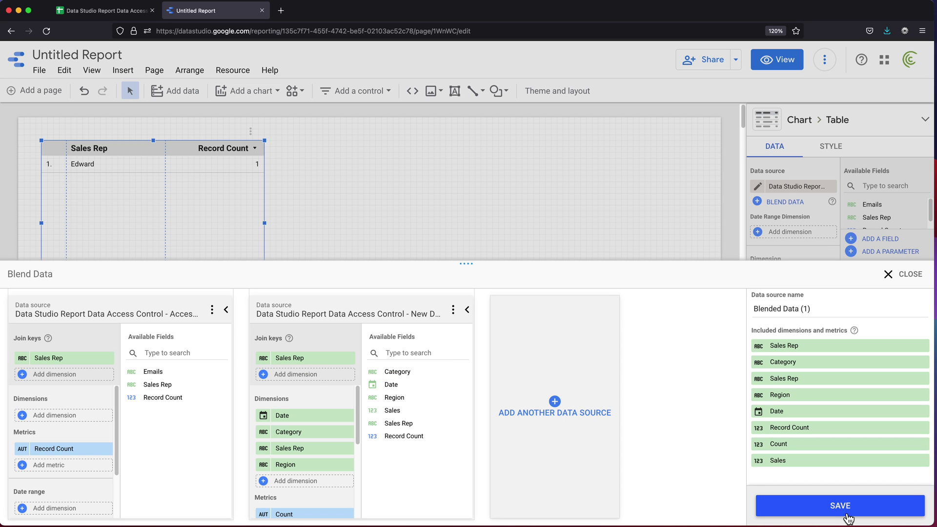
Save the blend, drop Record Count from the table, and enlarge the table to show Edward's rows
{"action": "left_click", "coordinate": [840, 506]}
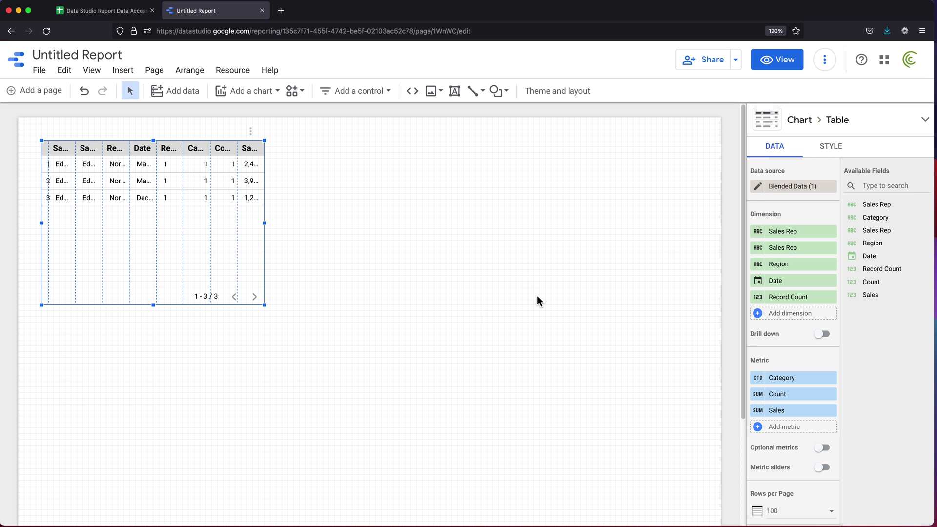
{"action": "left_click", "coordinate": [830, 297]}
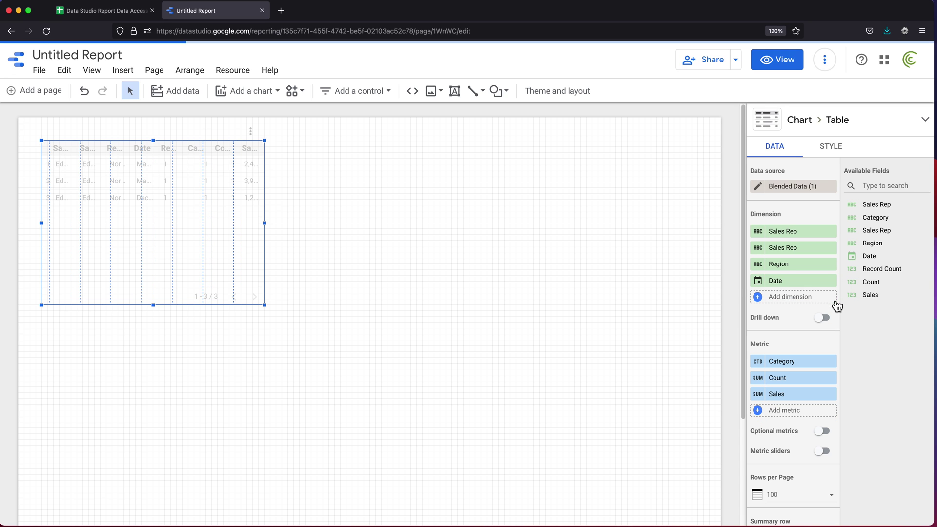
{"action": "left_click_drag", "start_coordinate": [268, 309], "coordinate": [669, 336]}
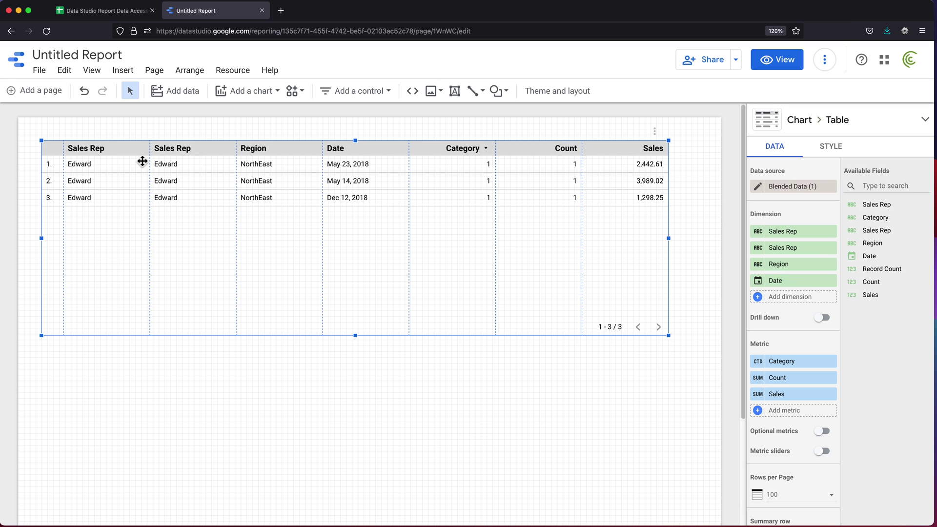
Remove both Sales Rep, Region and Date dimensions plus the Category and Count metrics, leaving Sales 7,729.88
{"action": "left_click", "coordinate": [831, 232]}
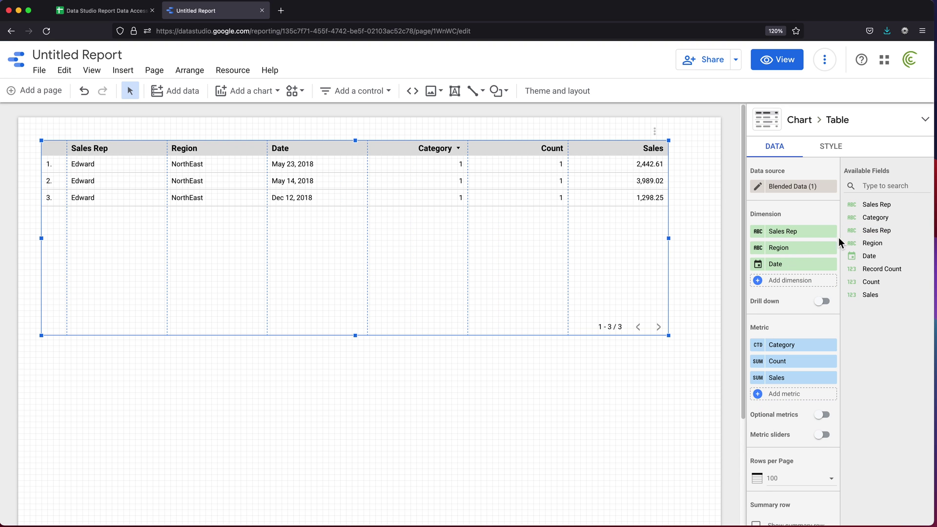
{"action": "left_click", "coordinate": [831, 264]}
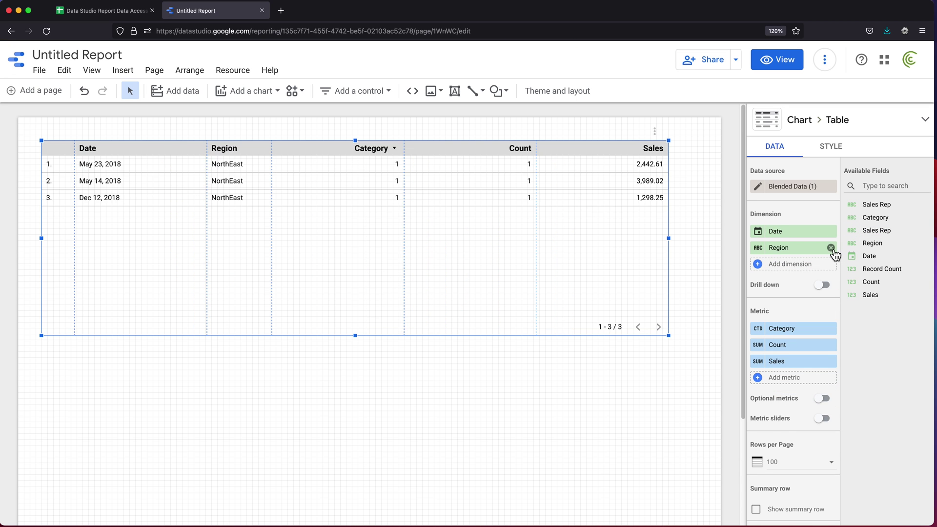
{"action": "left_click", "coordinate": [831, 247]}
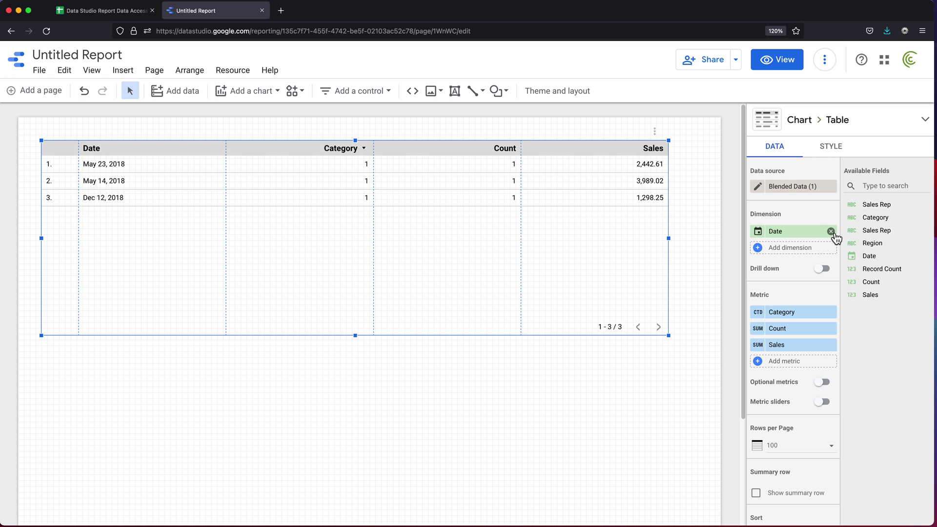
{"action": "left_click", "coordinate": [831, 232]}
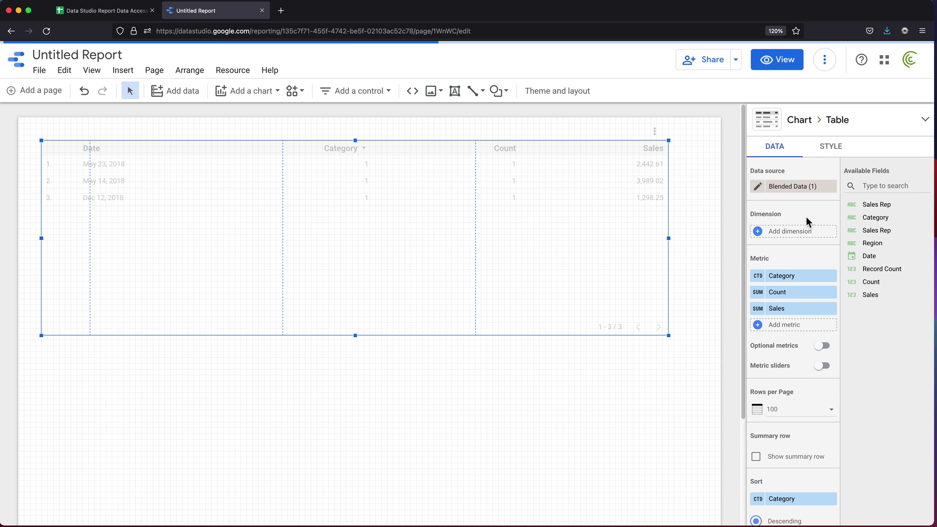
{"action": "left_click", "coordinate": [831, 276]}
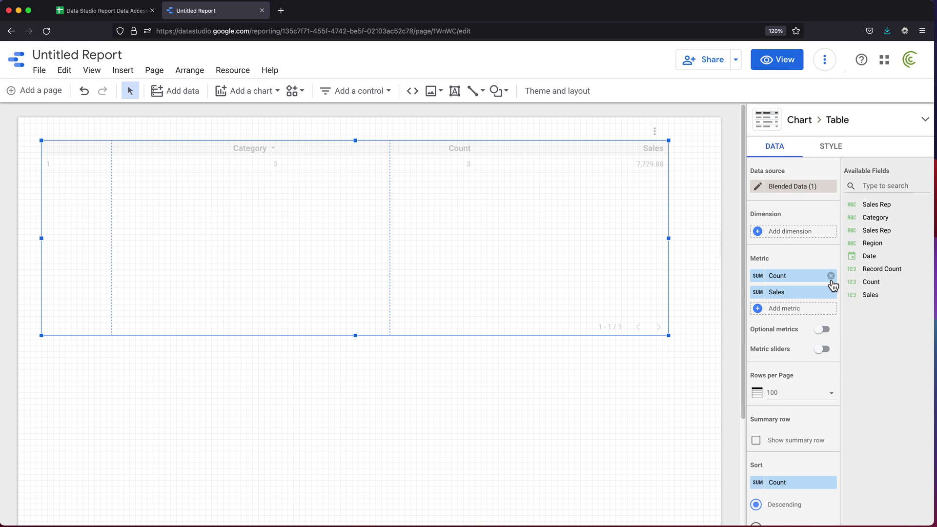
{"action": "left_click", "coordinate": [831, 276]}
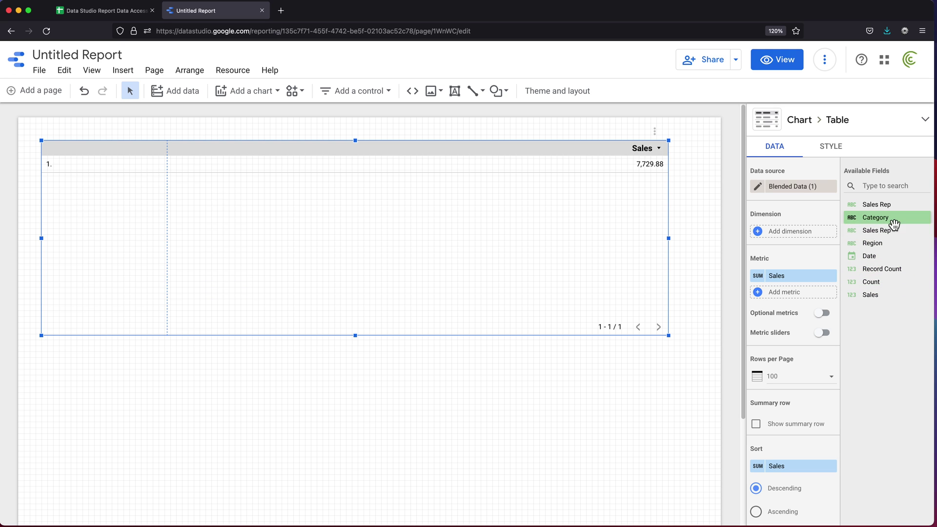
Add Date, Sales Rep, Region and Category back as table dimensions
{"action": "left_click_drag", "start_coordinate": [879, 258], "coordinate": [802, 238]}
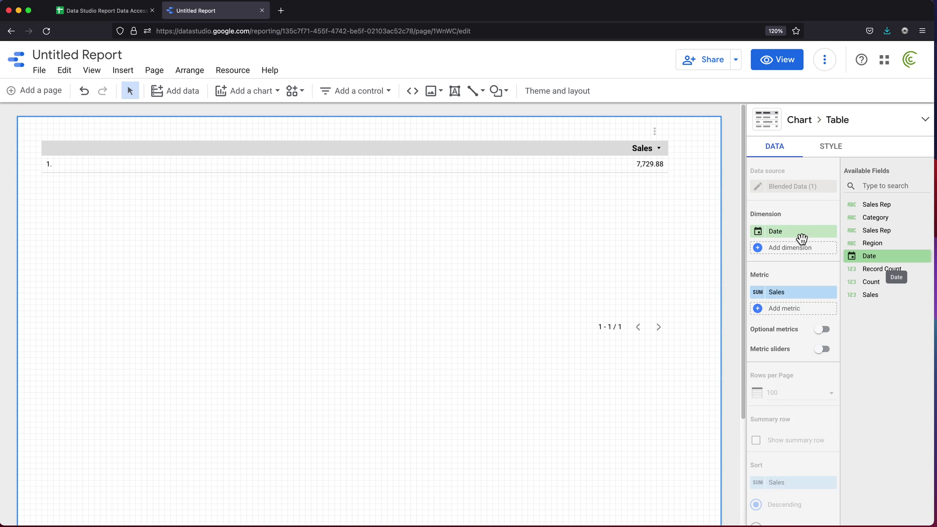
{"action": "left_click_drag", "start_coordinate": [883, 231], "coordinate": [830, 249]}
{"action": "left_click_drag", "start_coordinate": [898, 244], "coordinate": [832, 268]}
{"action": "left_click_drag", "start_coordinate": [895, 219], "coordinate": [808, 273]}
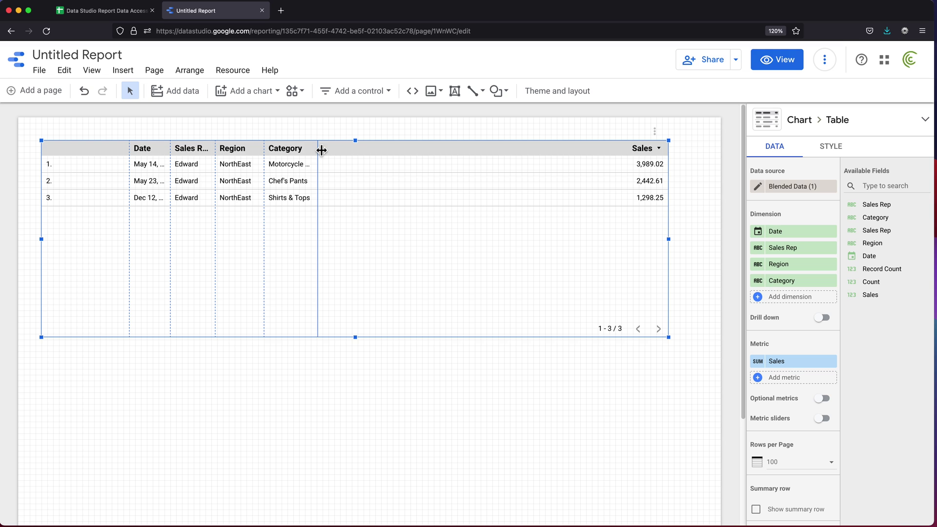
Widen the Date, Sales Rep, Region and Category columns and make the table shorter and slightly wider
{"action": "left_click_drag", "start_coordinate": [320, 147], "coordinate": [446, 152]}
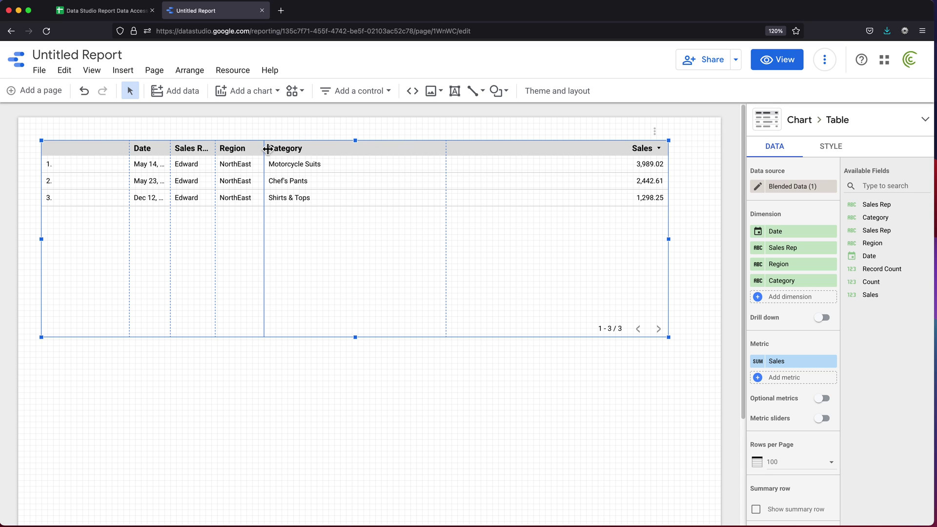
{"action": "left_click_drag", "start_coordinate": [266, 147], "coordinate": [339, 149]}
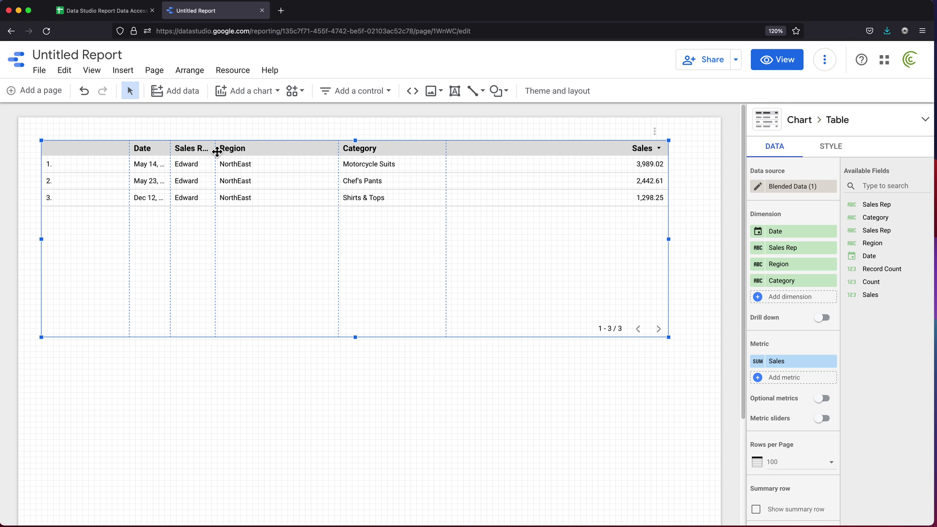
{"action": "left_click_drag", "start_coordinate": [215, 151], "coordinate": [280, 149]}
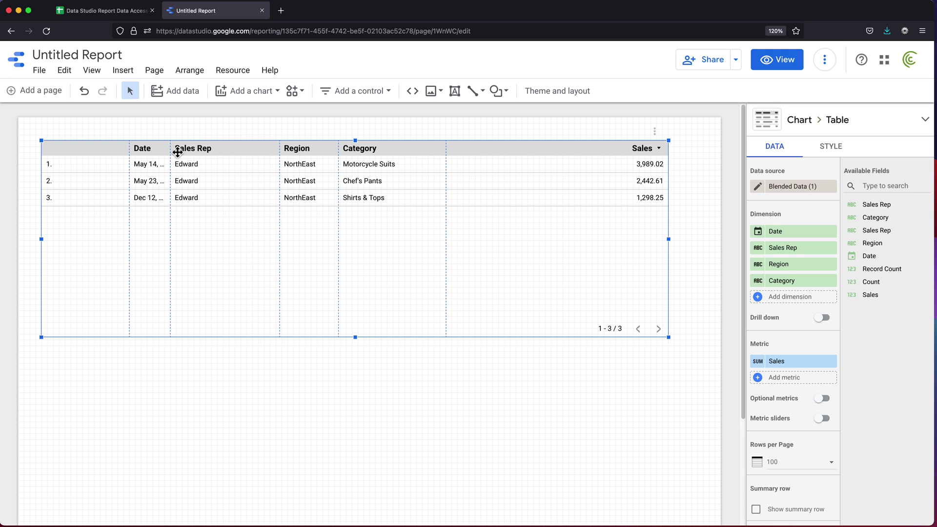
{"action": "left_click_drag", "start_coordinate": [171, 149], "coordinate": [369, 150]}
{"action": "left_click", "coordinate": [446, 150]}
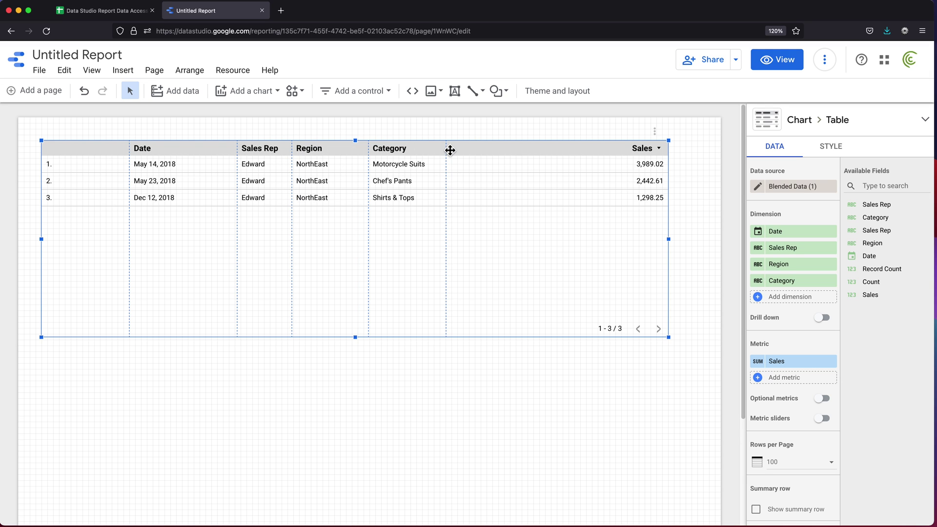
{"action": "left_click_drag", "start_coordinate": [450, 151], "coordinate": [485, 154]}
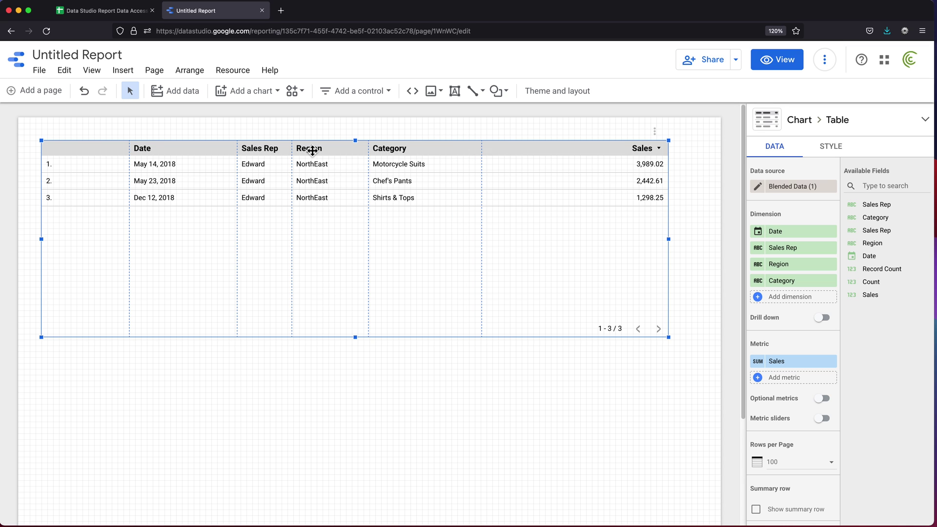
{"action": "left_click_drag", "start_coordinate": [293, 149], "coordinate": [309, 151]}
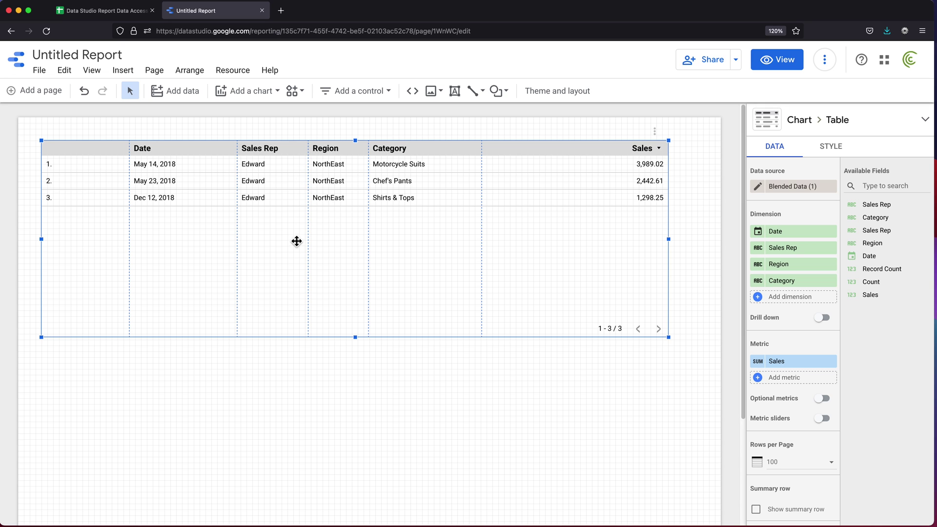
{"action": "left_click_drag", "start_coordinate": [675, 341], "coordinate": [677, 304]}
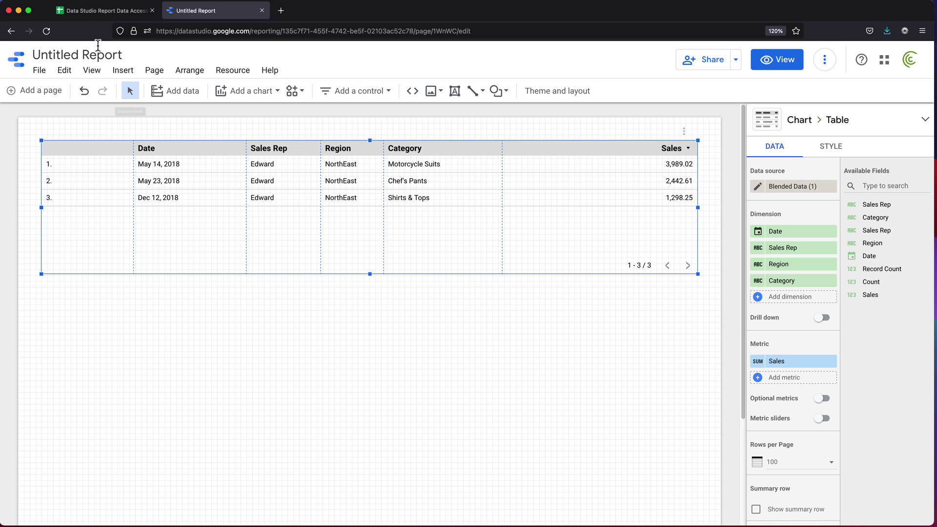
Bold Edward's rows 10, 11 and 13 on the New Data sheet, then return to the report
{"action": "left_click", "coordinate": [96, 13]}
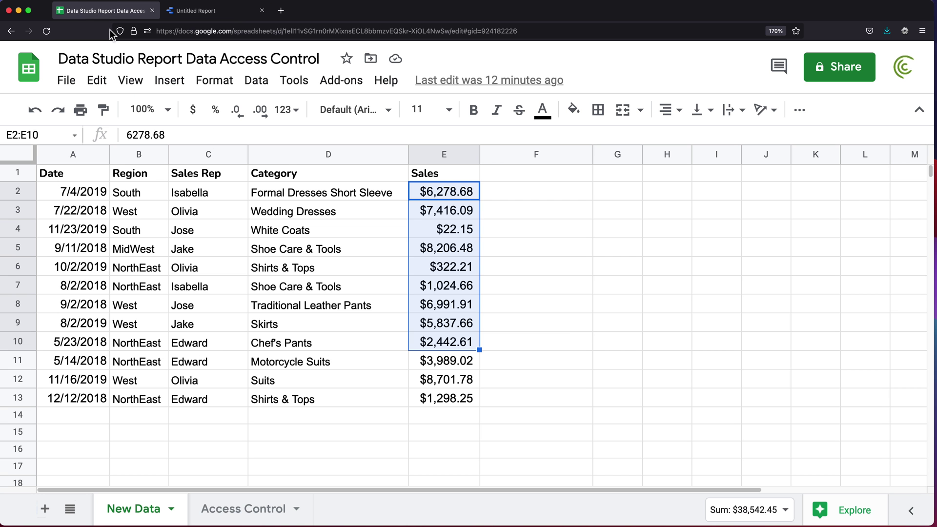
{"action": "left_click", "coordinate": [136, 179]}
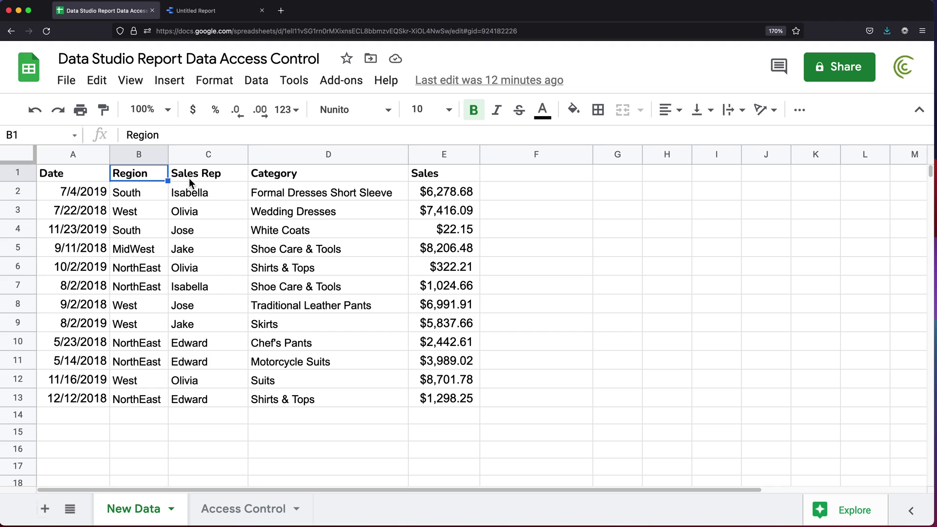
{"action": "left_click", "coordinate": [329, 248]}
{"action": "left_click_drag", "start_coordinate": [18, 342], "coordinate": [18, 359]}
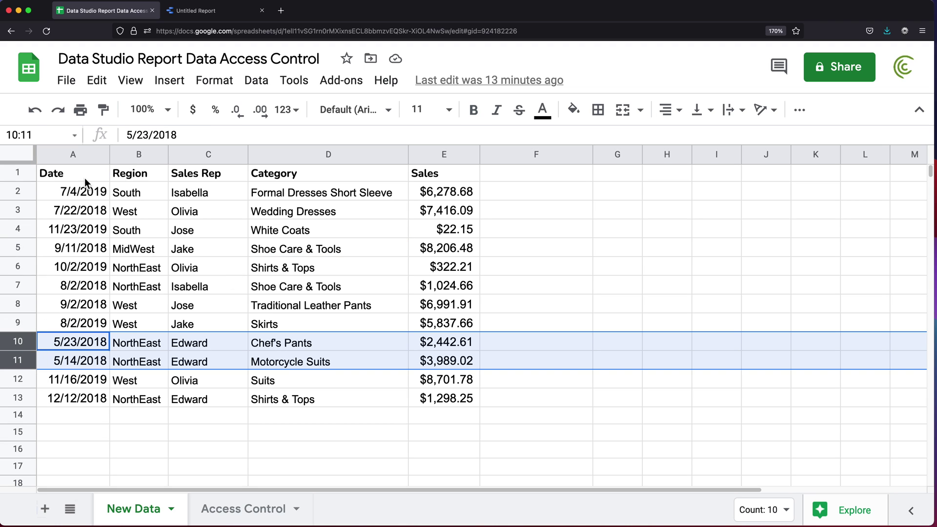
{"action": "key", "text": "super+b"}
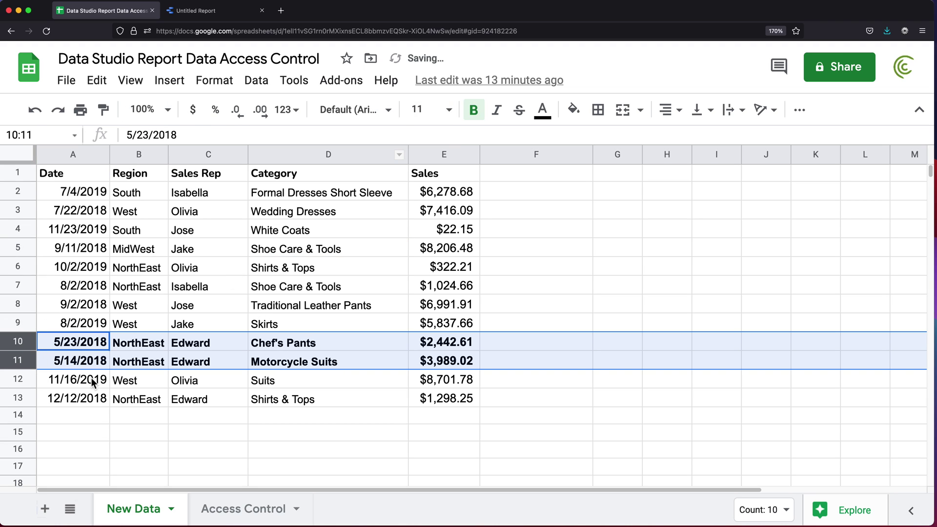
{"action": "left_click", "coordinate": [20, 398]}
{"action": "key", "text": "super+b"}
{"action": "left_click", "coordinate": [185, 342]}
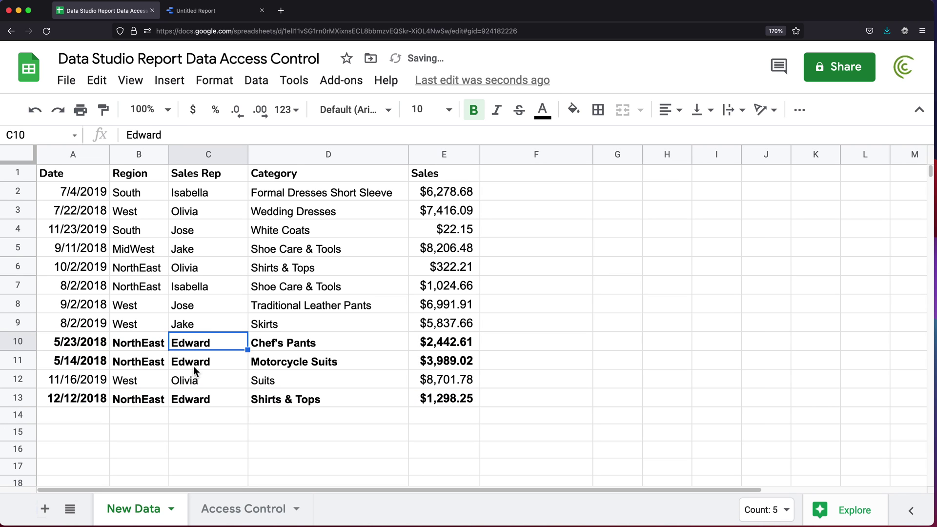
{"action": "left_click", "coordinate": [183, 12]}
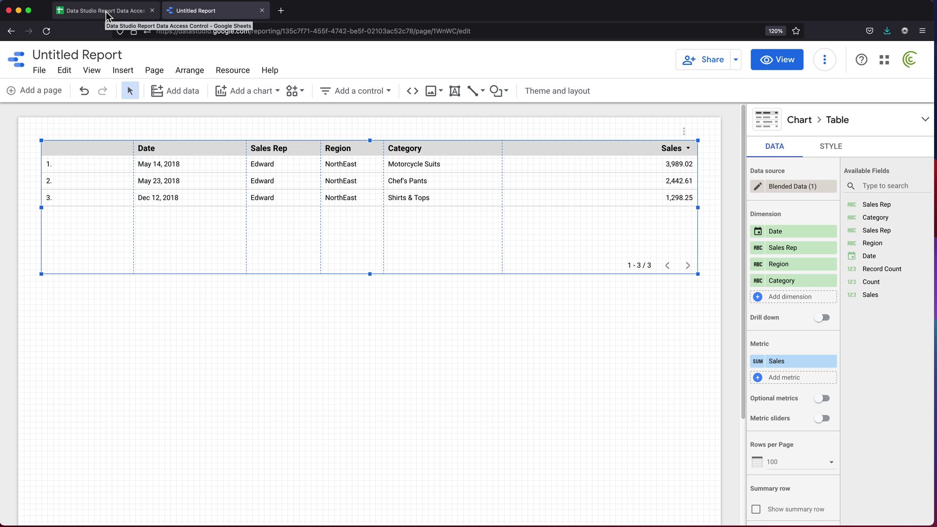
{"action": "left_click", "coordinate": [107, 14]}
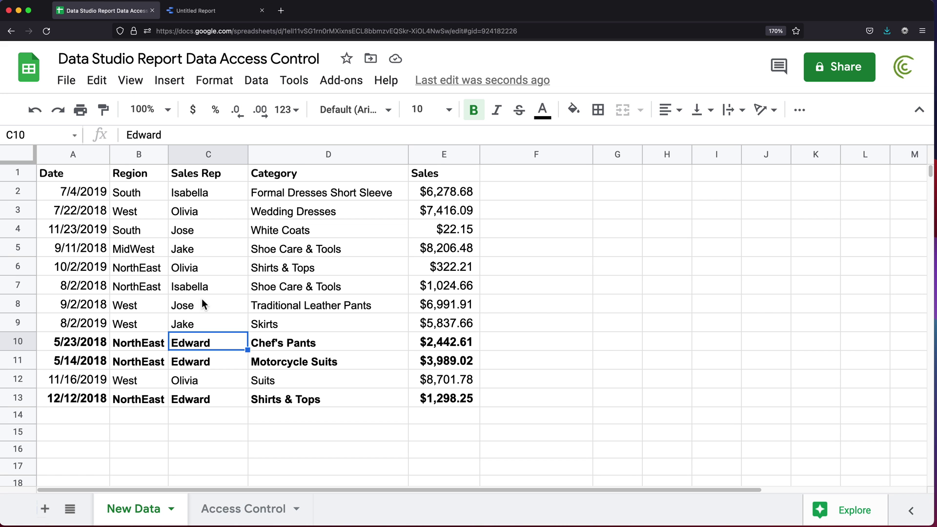
{"action": "left_click", "coordinate": [198, 11]}
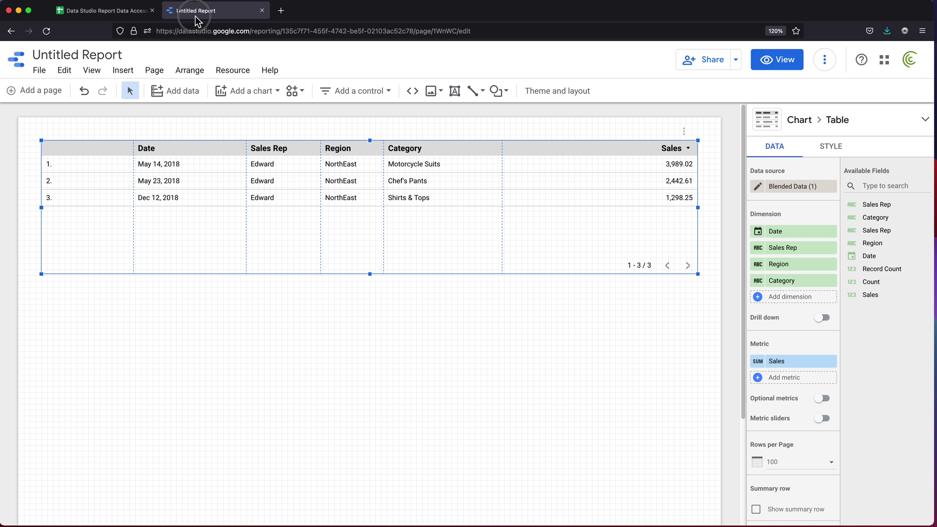
Add a pivot table below the sales table and enlarge it
{"action": "left_click", "coordinate": [274, 98]}
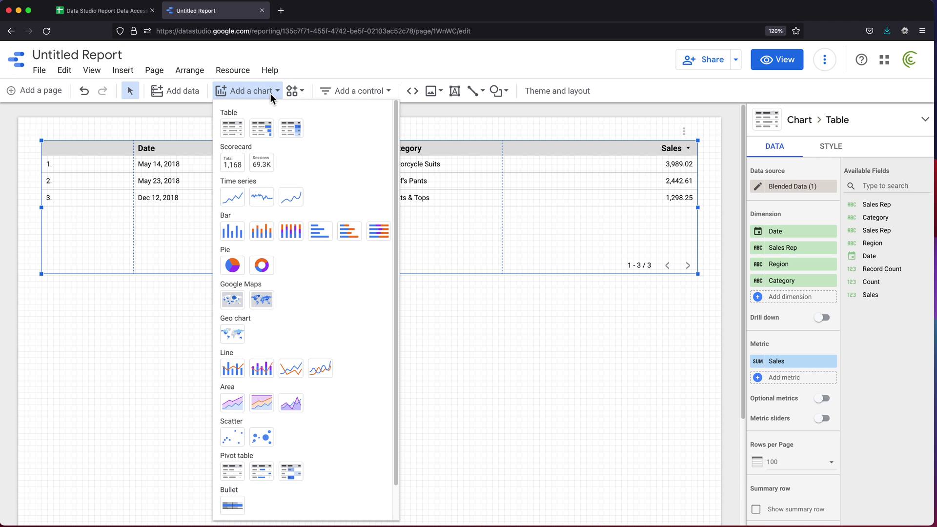
{"action": "scroll", "coordinate": [259, 405], "scroll_direction": "down", "scroll_amount": 1}
{"action": "left_click", "coordinate": [232, 436]}
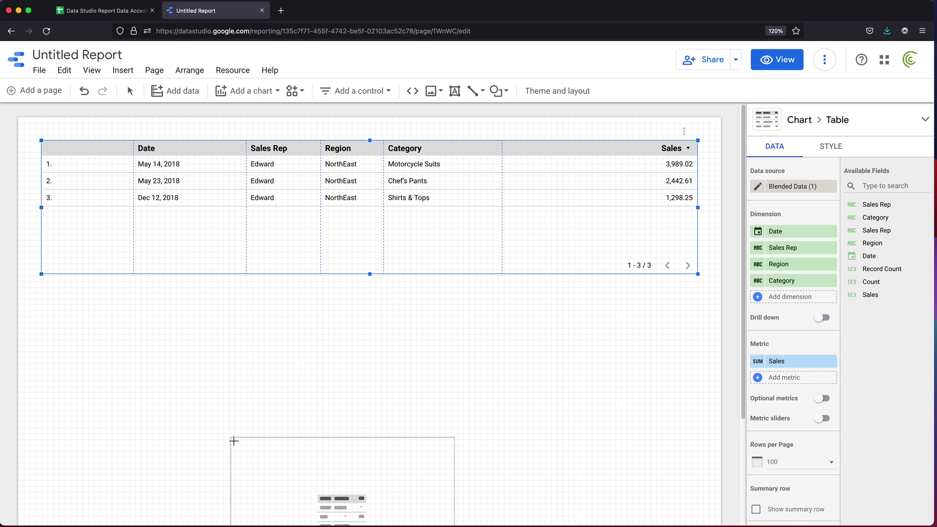
{"action": "left_click", "coordinate": [82, 309]}
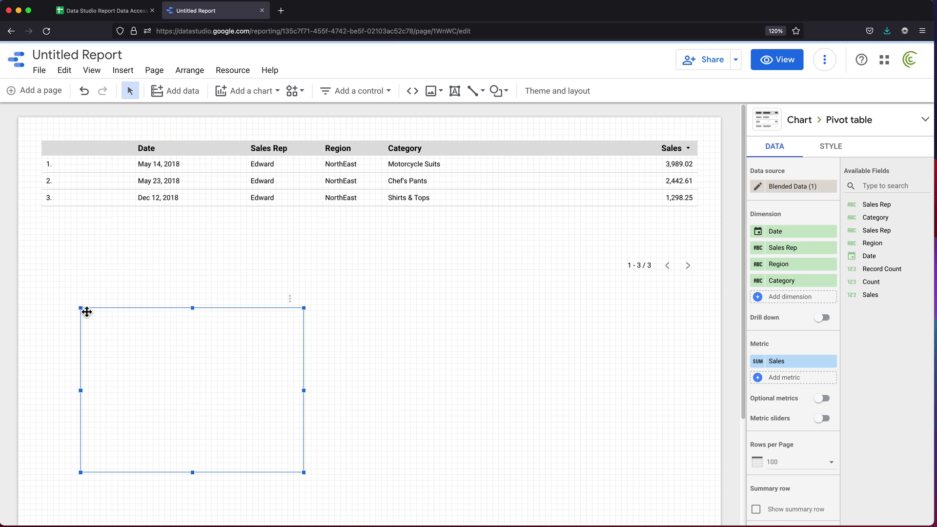
{"action": "left_click_drag", "start_coordinate": [306, 474], "coordinate": [632, 448]}
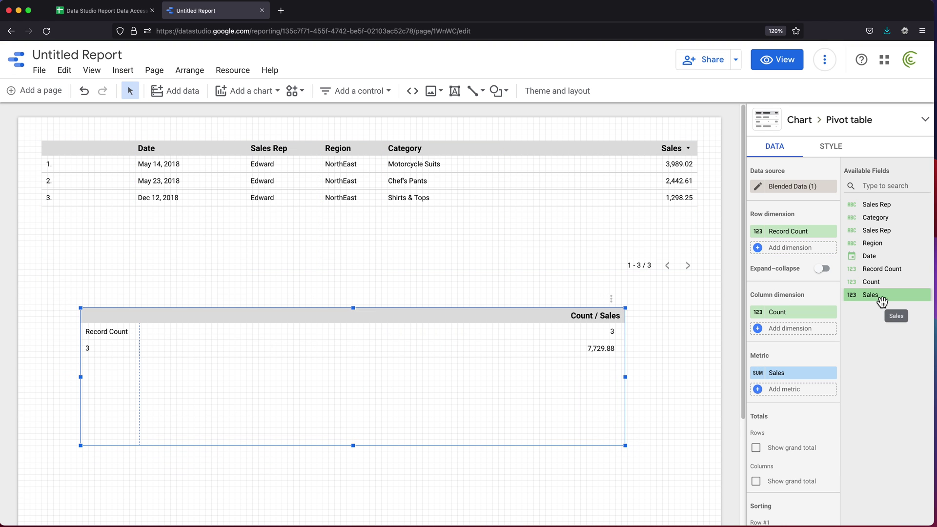
Set the pivot to show Count and Sales as metrics by Sales Rep rows
{"action": "left_click_drag", "start_coordinate": [882, 302], "coordinate": [830, 325]}
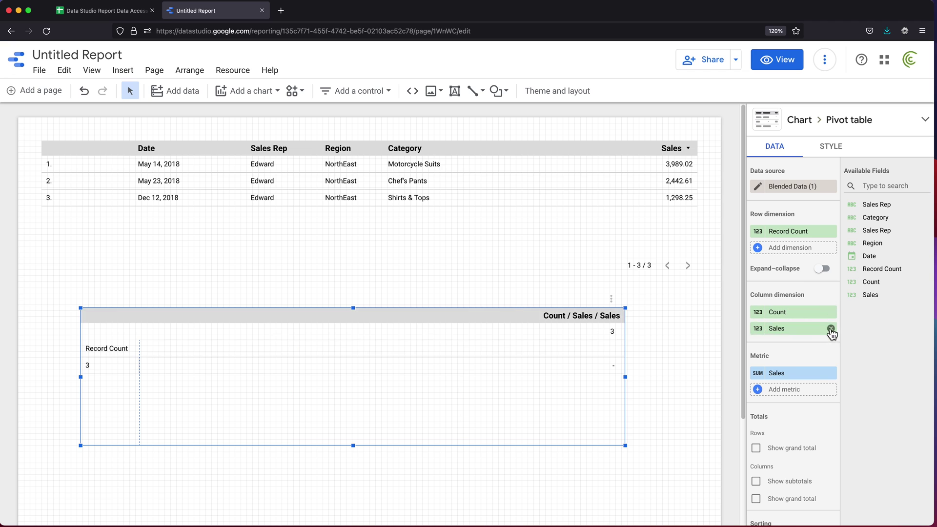
{"action": "left_click", "coordinate": [831, 328]}
{"action": "left_click", "coordinate": [832, 312]}
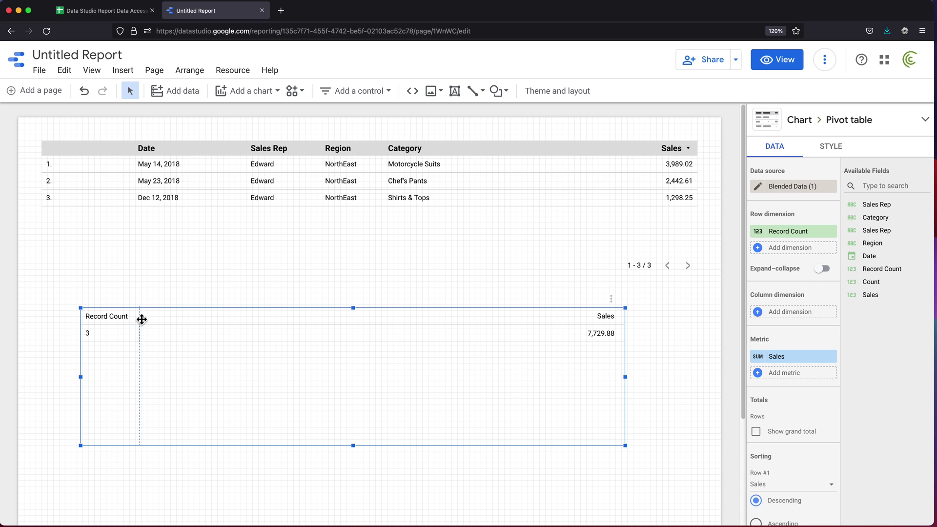
{"action": "left_click_drag", "start_coordinate": [143, 319], "coordinate": [368, 335]}
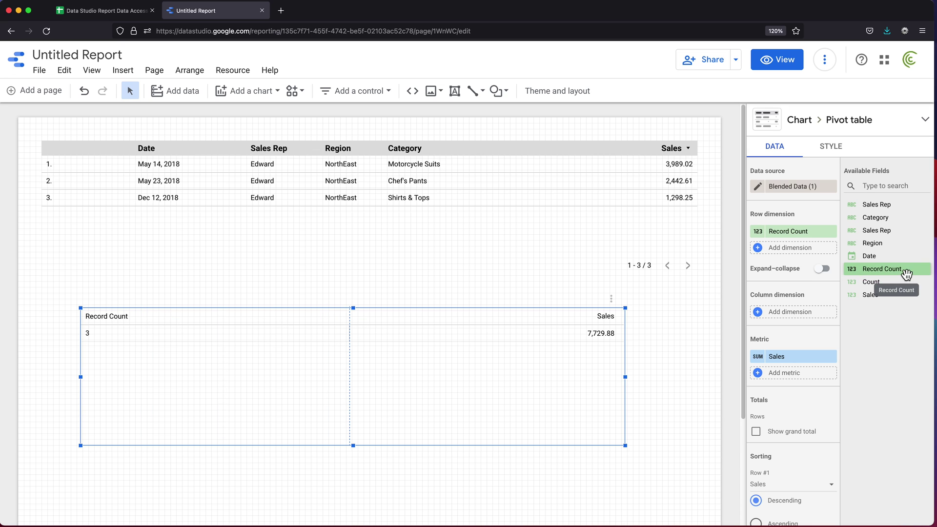
{"action": "left_click", "coordinate": [872, 281], "text": "shift"}
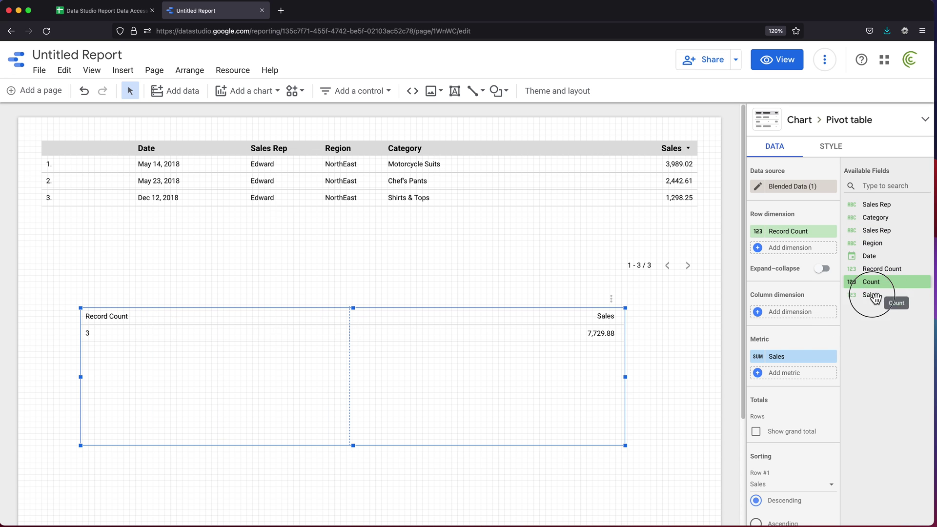
{"action": "left_click_drag", "start_coordinate": [888, 295], "coordinate": [796, 373]}
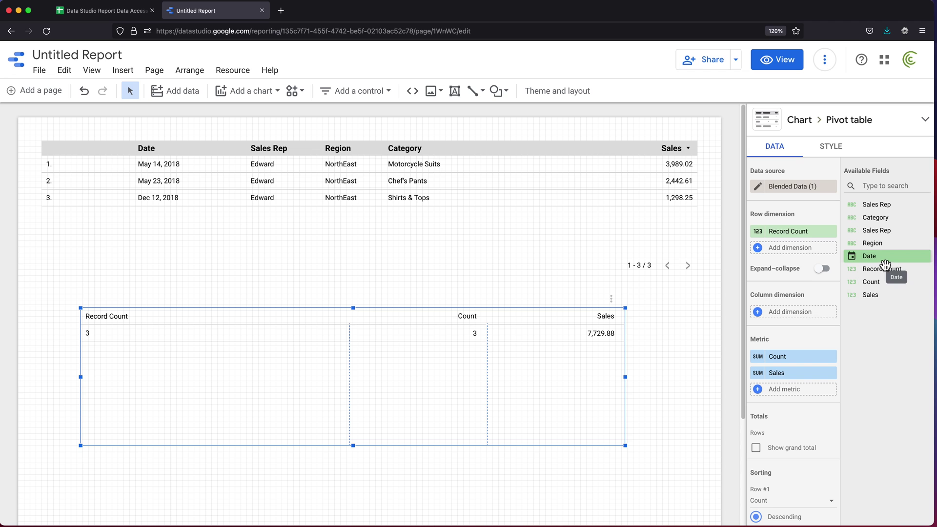
{"action": "left_click_drag", "start_coordinate": [889, 205], "coordinate": [811, 238]}
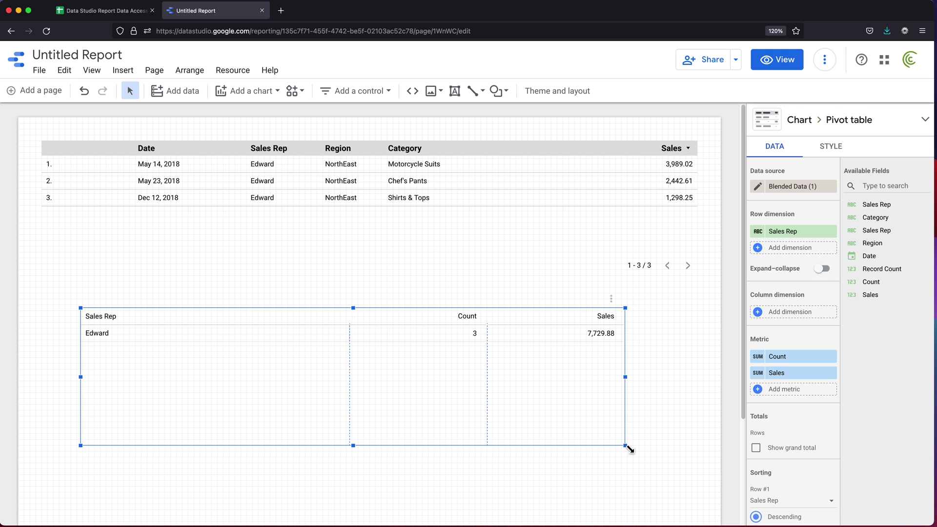
Stretch the pivot table left and right to match the sales table's width
{"action": "left_click_drag", "start_coordinate": [629, 447], "coordinate": [689, 442]}
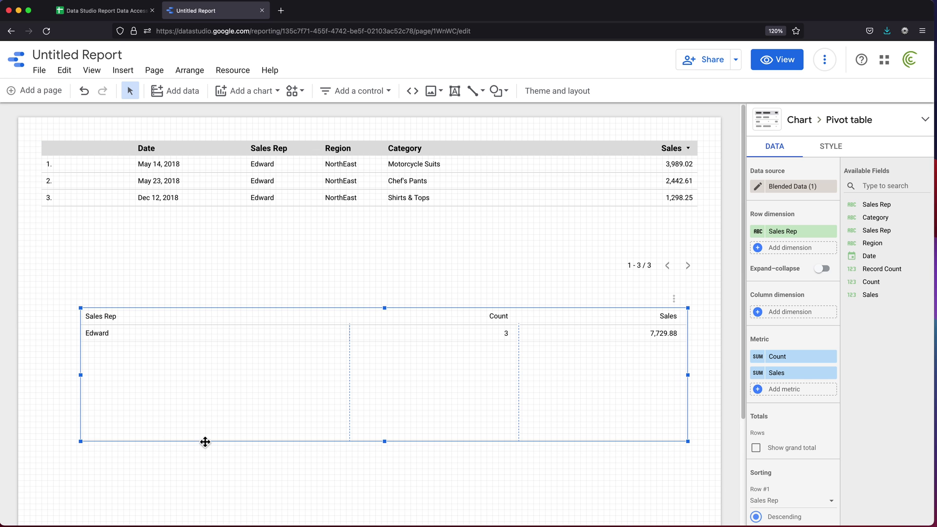
{"action": "left_click_drag", "start_coordinate": [81, 442], "coordinate": [41, 444]}
{"action": "left_click", "coordinate": [701, 330]}
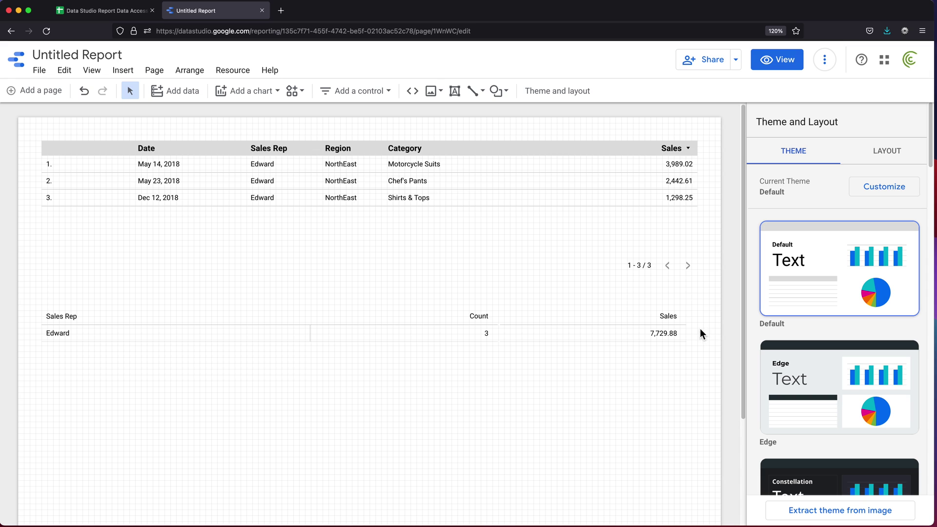
Replace the Untitled Report title with 'One Report For All'
{"action": "double_click", "coordinate": [92, 57]}
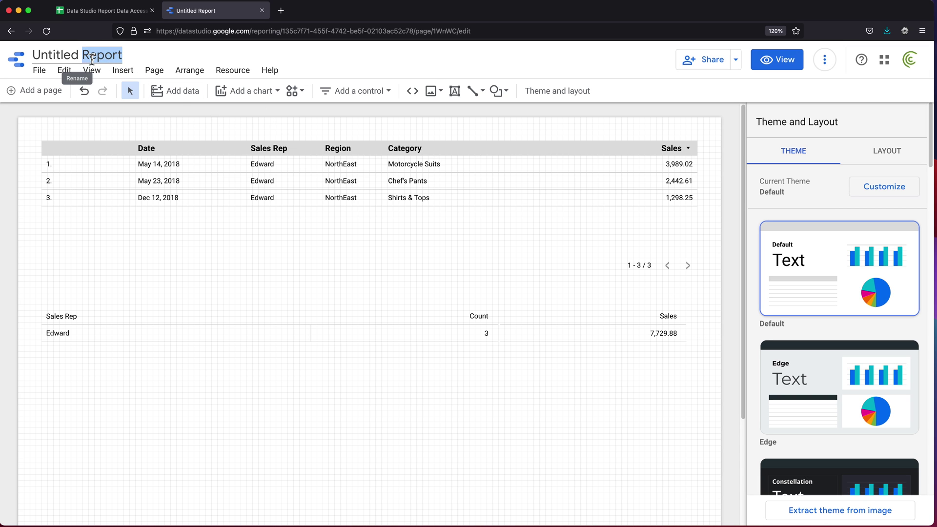
{"action": "key", "text": "super+a"}
{"action": "type", "text": "On"}
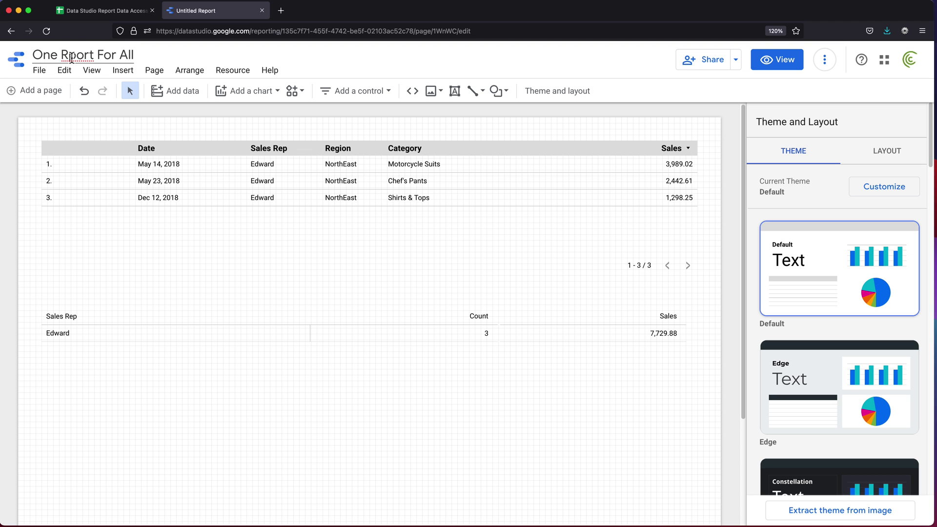
{"action": "type", "text": "e"}
{"action": "left_click", "coordinate": [340, 268]}
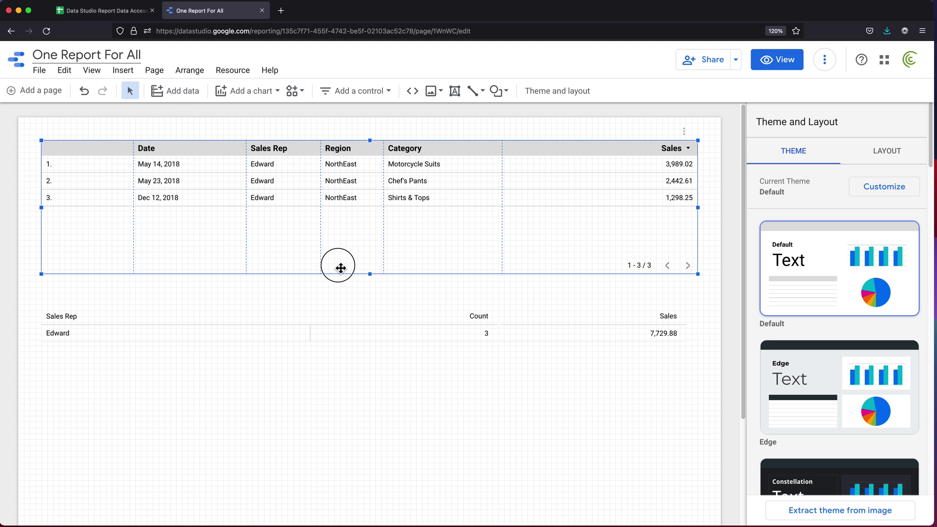
{"action": "left_click", "coordinate": [407, 297]}
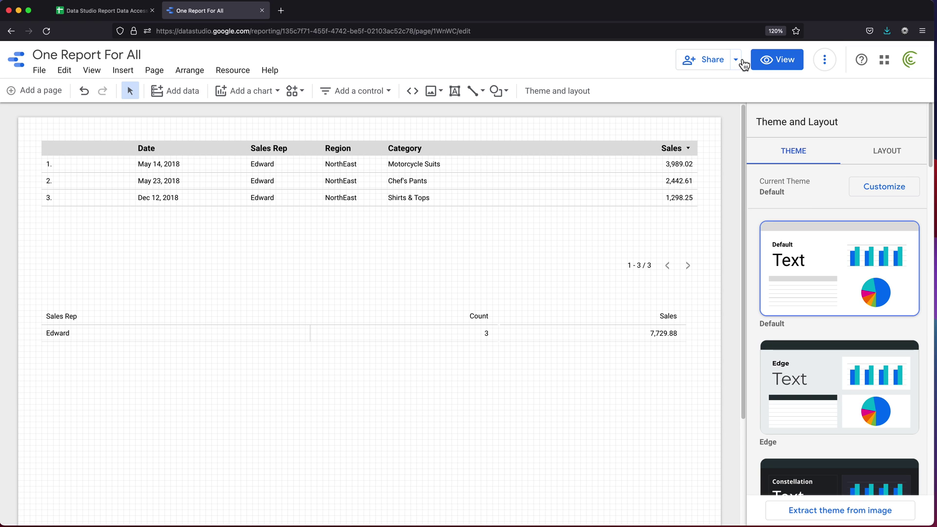
Share the report as Can view with the second account's e-mail, notifications turned off
{"action": "left_click", "coordinate": [712, 67]}
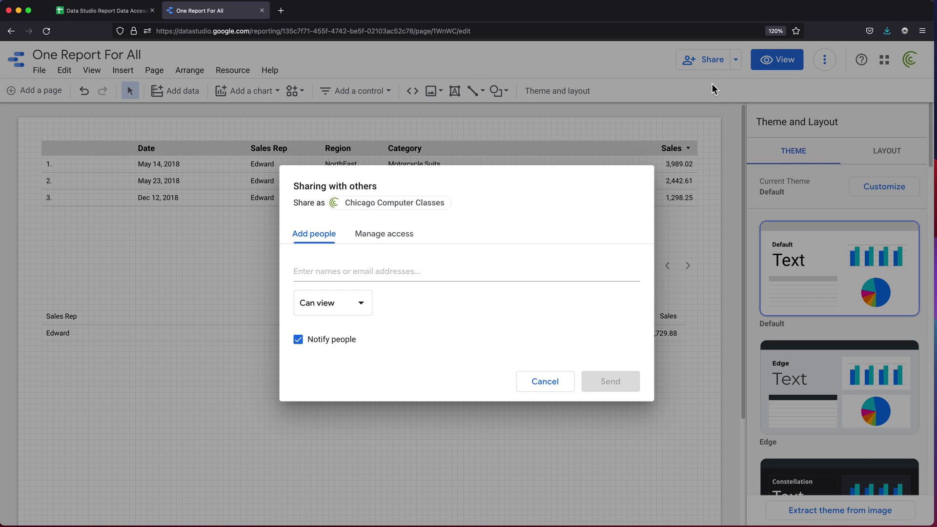
{"action": "left_click", "coordinate": [391, 271]}
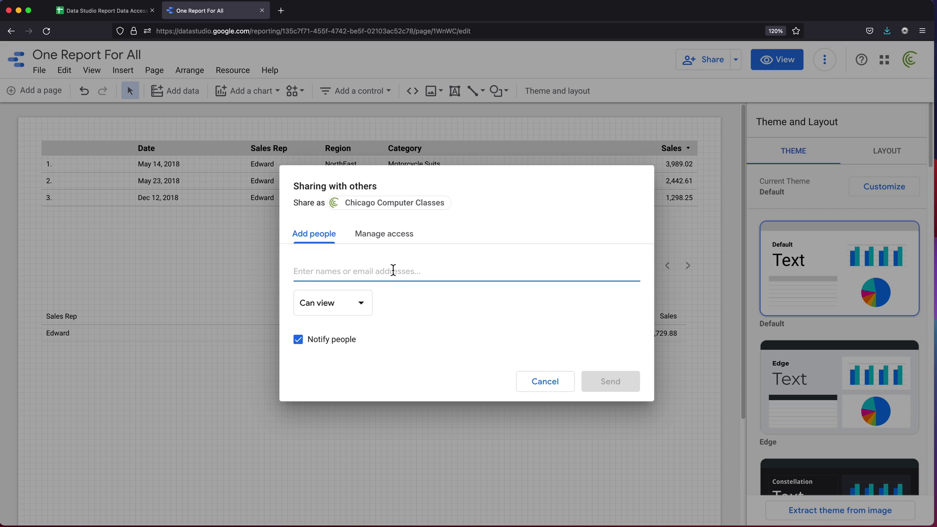
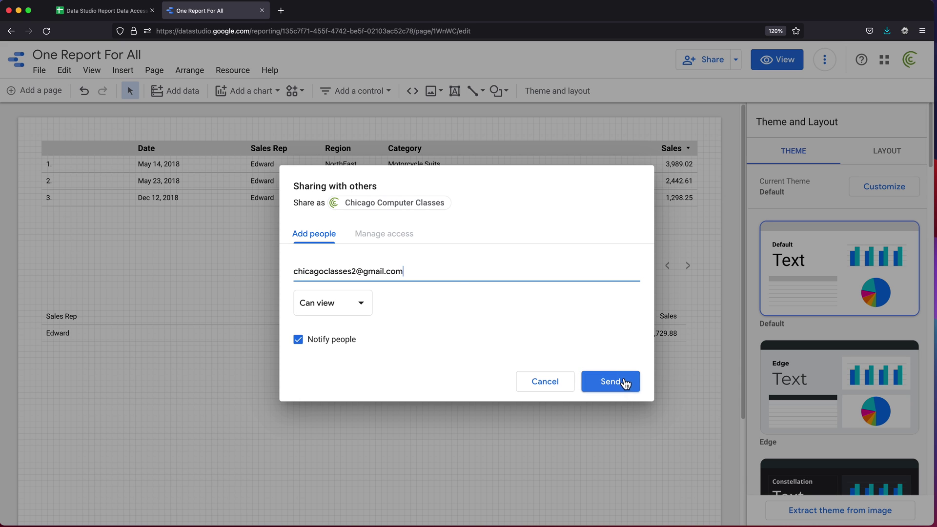
{"action": "left_click", "coordinate": [331, 339]}
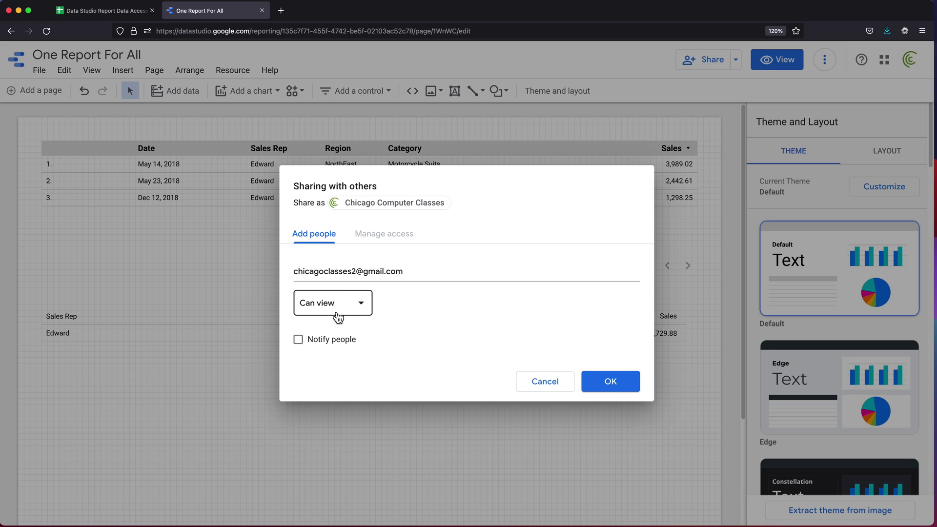
{"action": "left_click", "coordinate": [625, 384]}
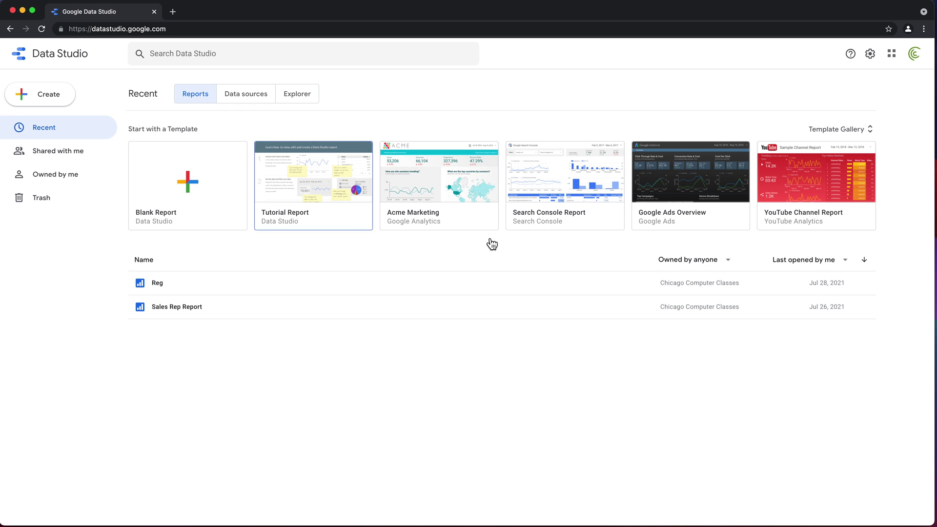
Switch the report list's ownership filter from Owned by anyone to Shared with me
{"action": "left_click", "coordinate": [713, 266]}
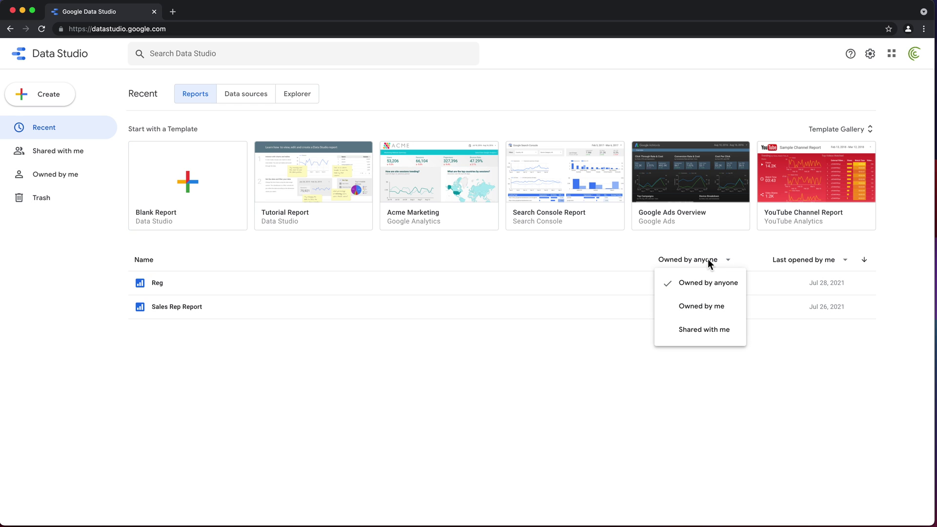
{"action": "left_click", "coordinate": [705, 335]}
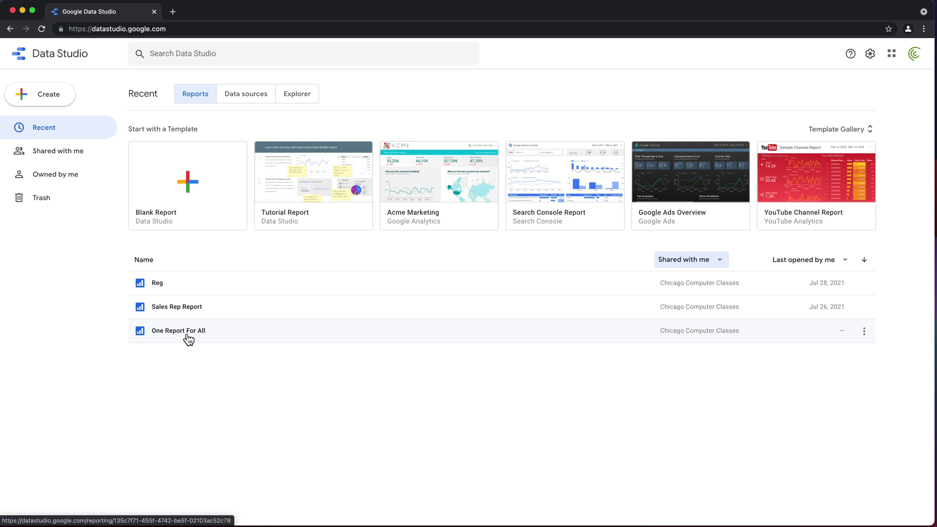
Open the shared One Report For All and zoom in to inspect Edward's sales totalling 7,729.88
{"action": "left_click", "coordinate": [188, 337]}
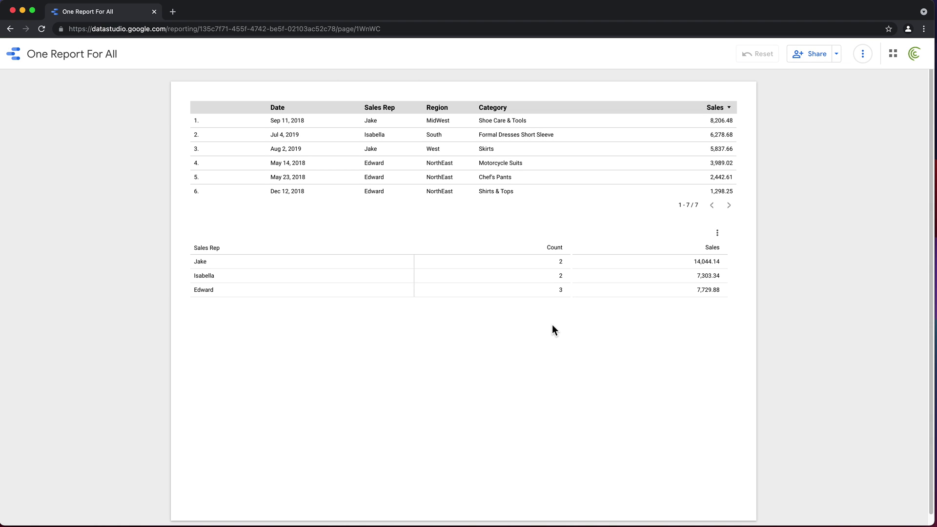
{"action": "key", "text": "super+equal"}
{"action": "key", "text": "super+equal"}
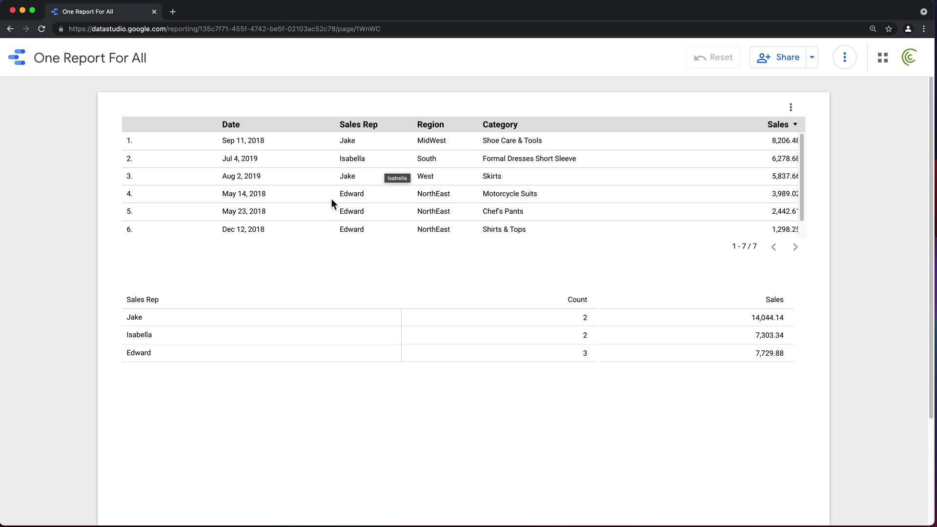
{"action": "scroll", "coordinate": [641, 203], "scroll_direction": "down", "scroll_amount": 1}
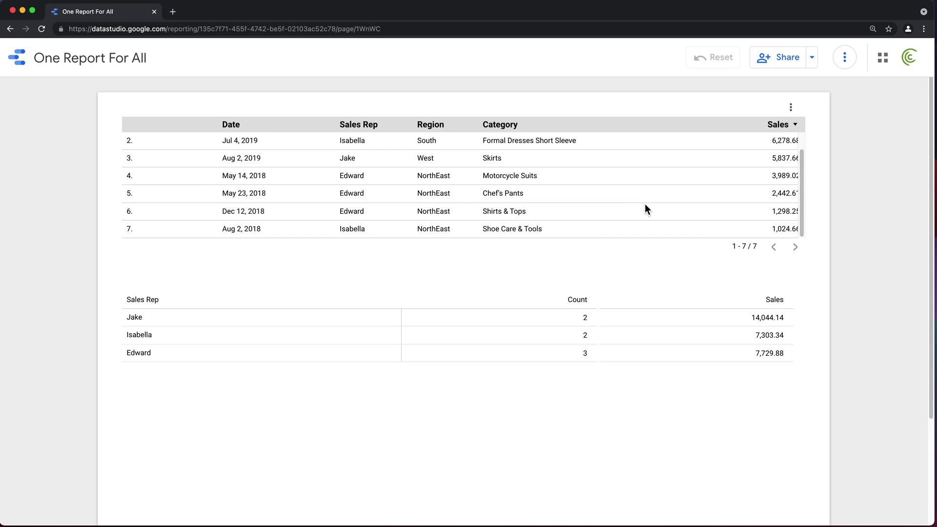
{"action": "scroll", "coordinate": [646, 203], "scroll_direction": "up", "scroll_amount": 1}
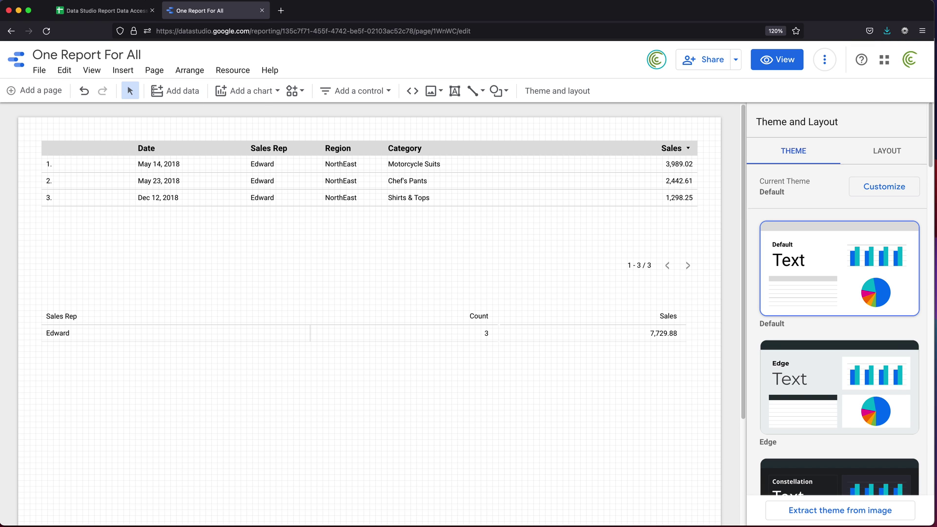
On the Access Control sheet, select the second account's e-mail rows and its reps Isabella, Jake and Edward
{"action": "left_click", "coordinate": [93, 15]}
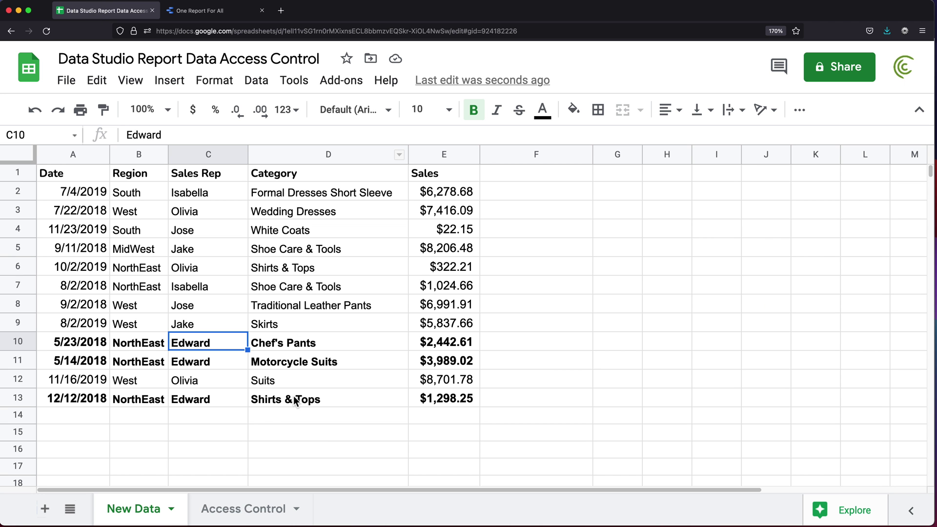
{"action": "left_click", "coordinate": [238, 513]}
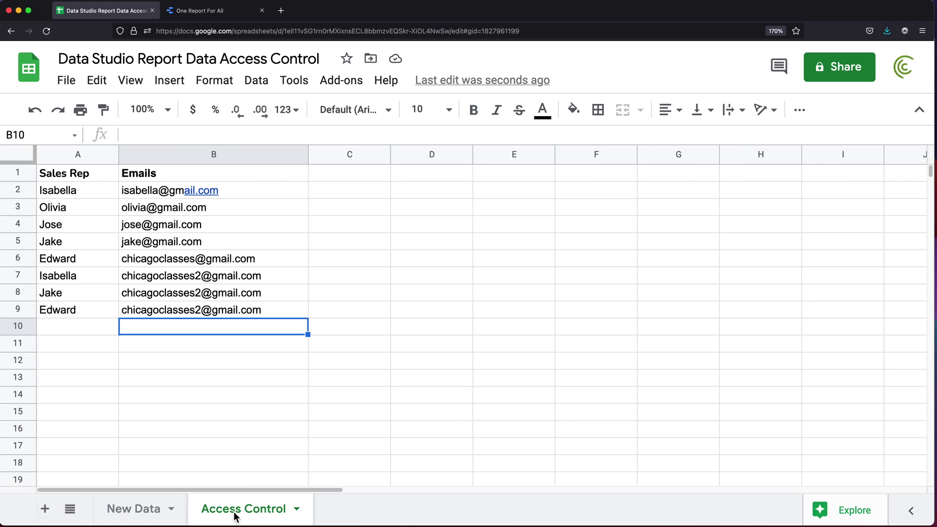
{"action": "left_click_drag", "start_coordinate": [263, 281], "coordinate": [163, 315]}
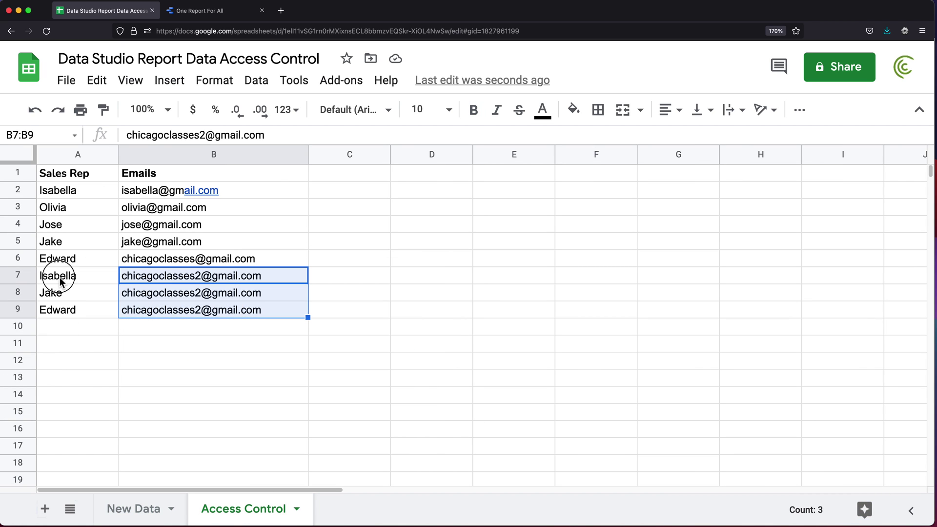
{"action": "left_click_drag", "start_coordinate": [61, 276], "coordinate": [63, 312]}
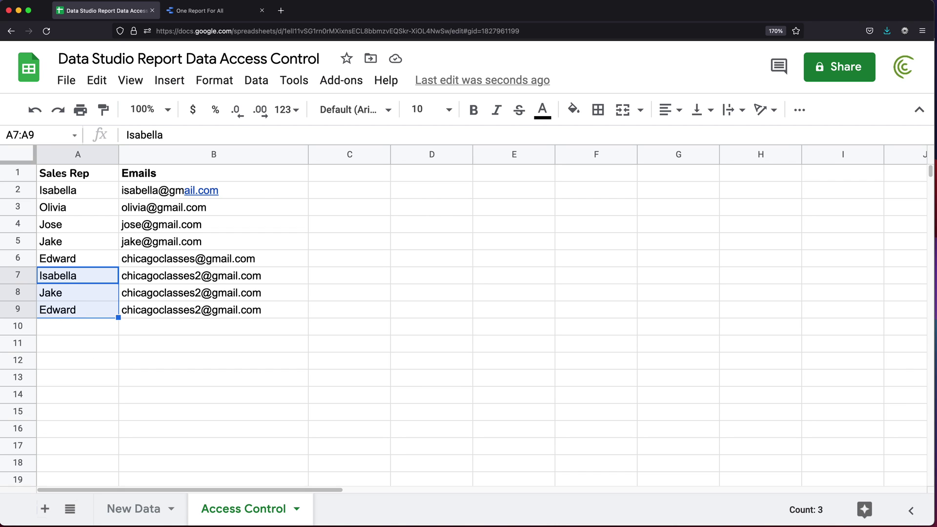
{"action": "key", "text": "super+Tab"}
Return to the One Report For All editor, opening the three-dot menu but dismissing it unused
{"action": "left_click", "coordinate": [219, 15]}
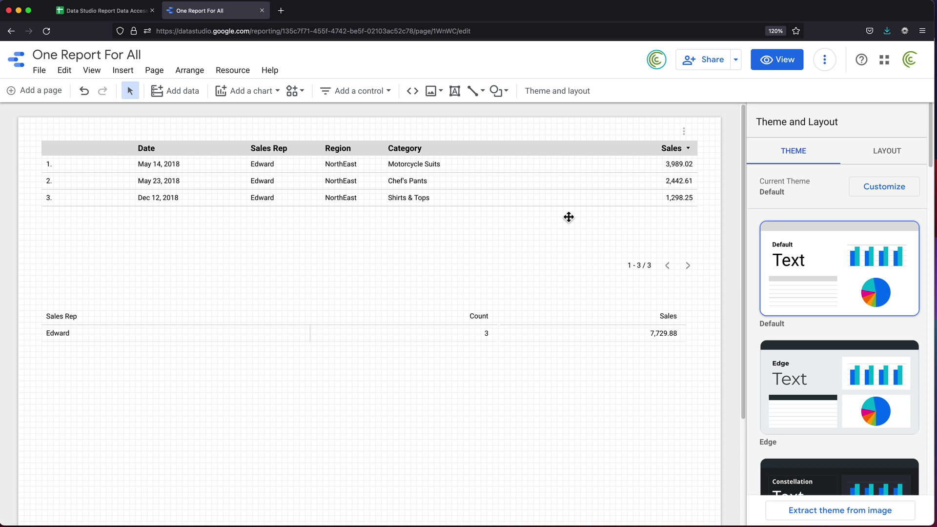
{"action": "left_click", "coordinate": [825, 61]}
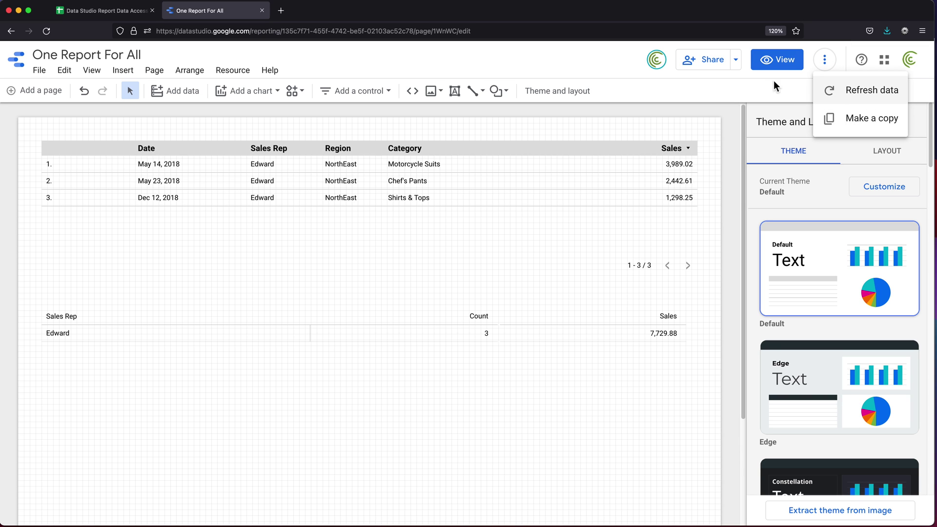
{"action": "left_click", "coordinate": [540, 63]}
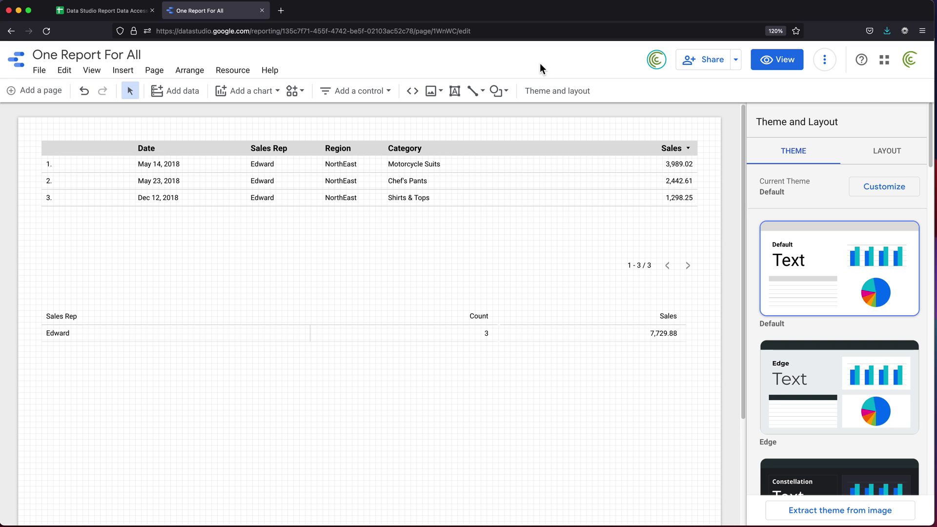